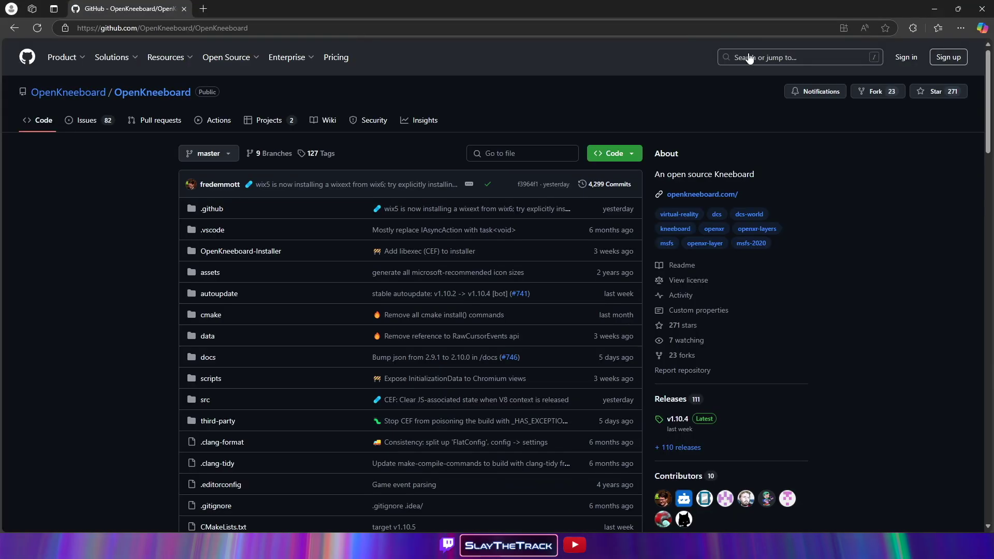
Step: Download OpenKneeboard-v1.10.4.msi from the Assets of the latest GitHub release
left_click(677, 398)
scroll(444, 282, "down", 2)
scroll(444, 282, "down", 5)
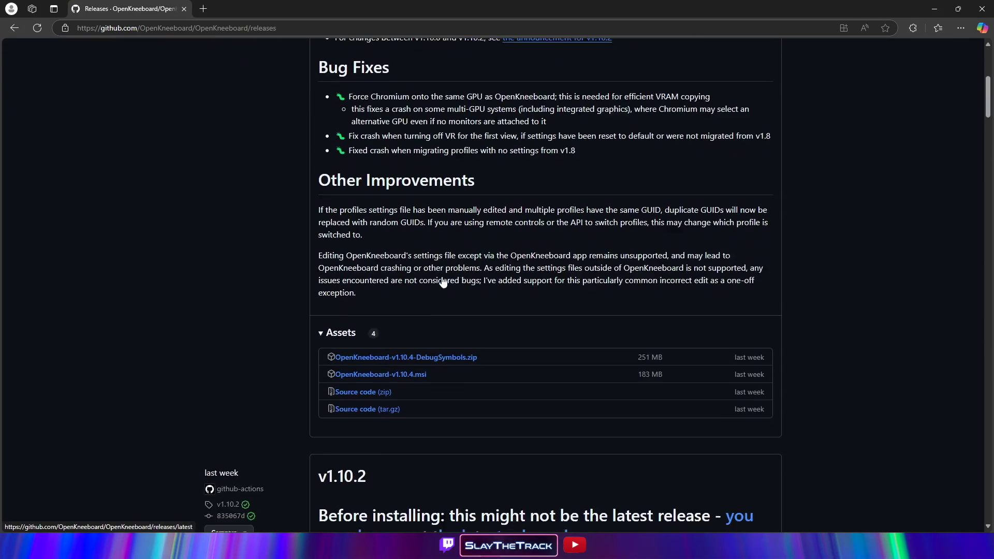
left_click(413, 270)
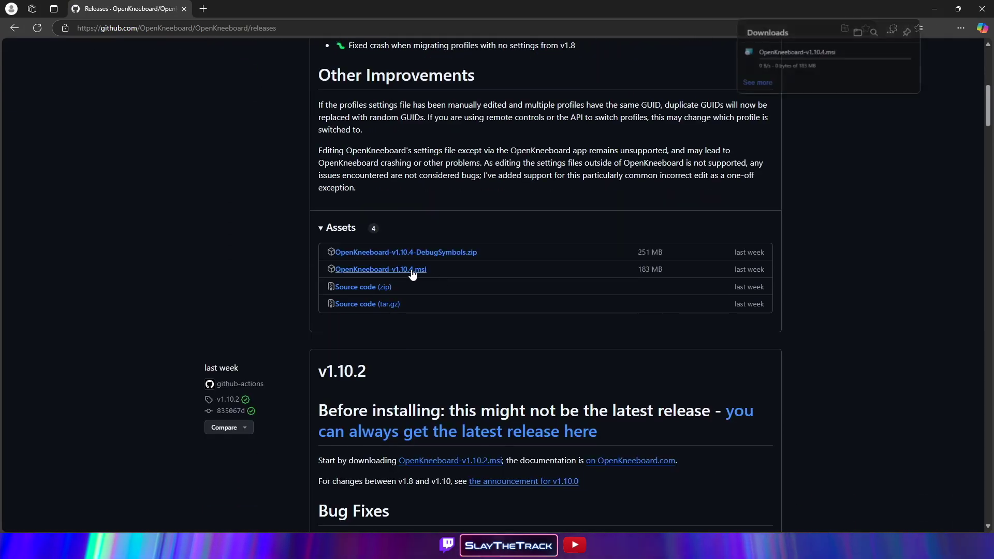
Step: Keep the flagged installer despite the safety warning and launch it
left_click(927, 74)
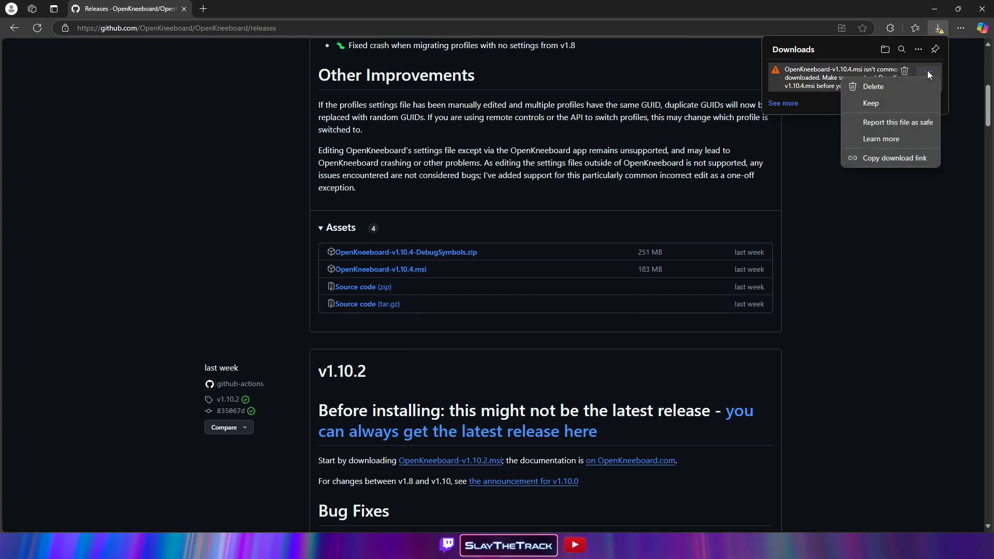
left_click(880, 103)
left_click(805, 224)
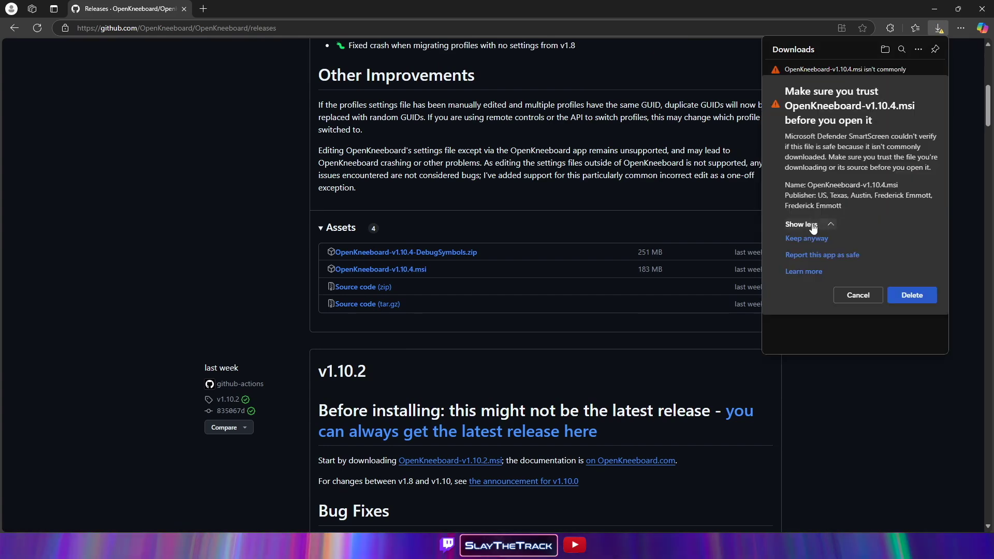
left_click(812, 239)
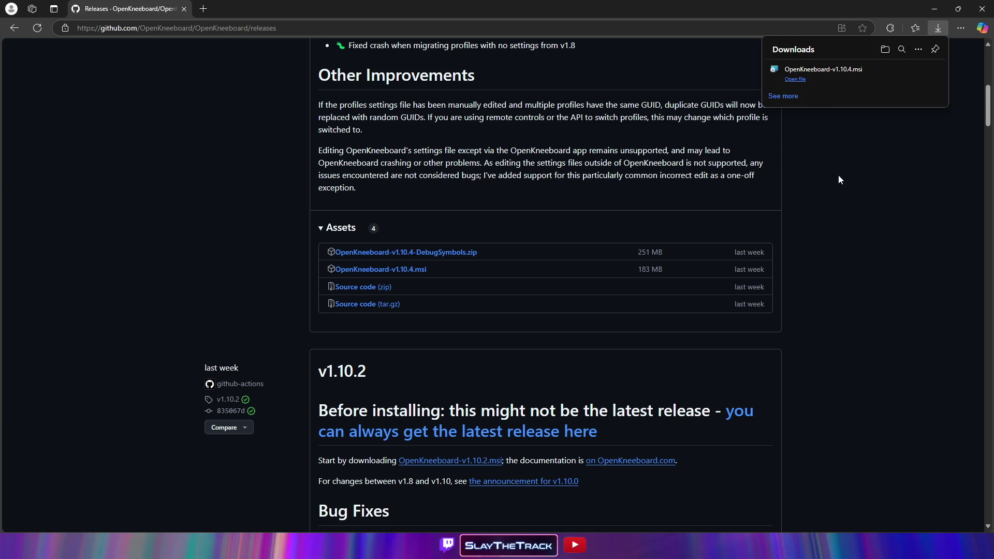
left_click(800, 81)
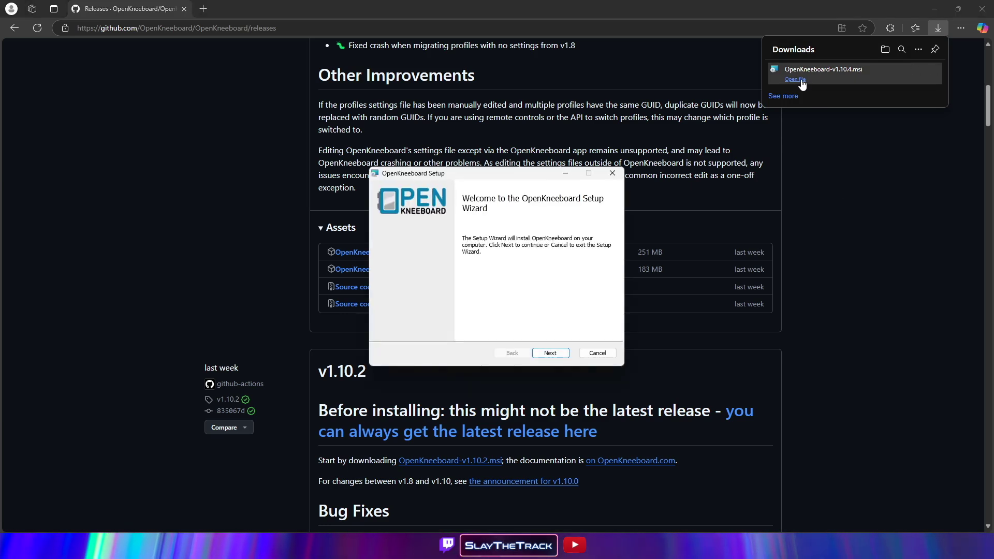
Step: Go past the Setup Wizard's welcome page, install OpenKneeboard and finish the wizard
left_click(550, 353)
left_click(551, 353)
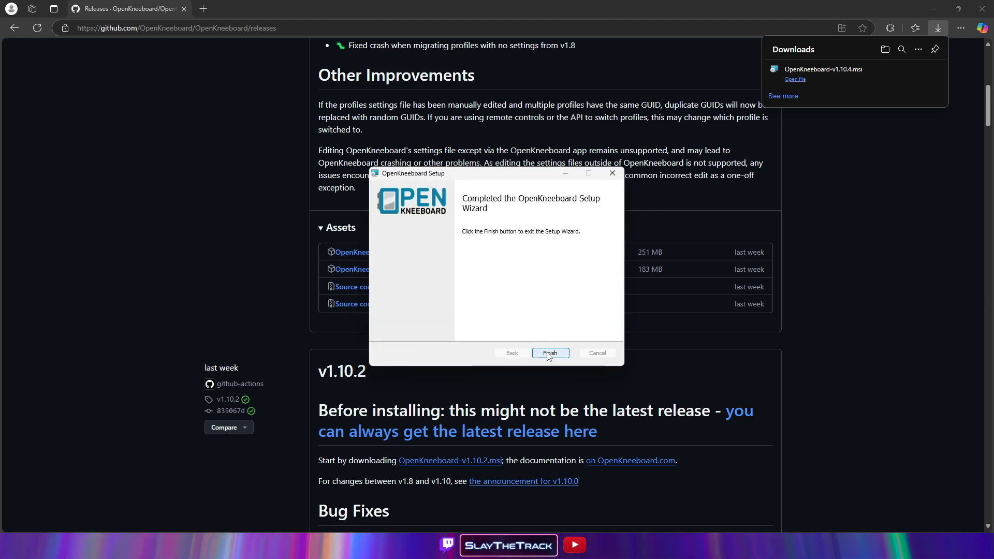
left_click(548, 353)
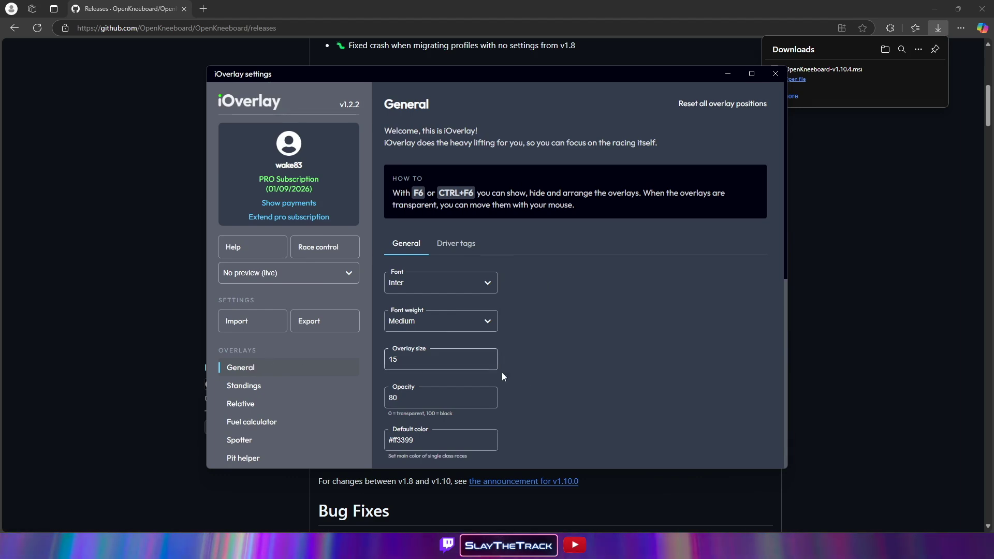
Step: Keep iOverlay's VR compatibility set to OpenVR / OpenXR
scroll(529, 381, "down", 10)
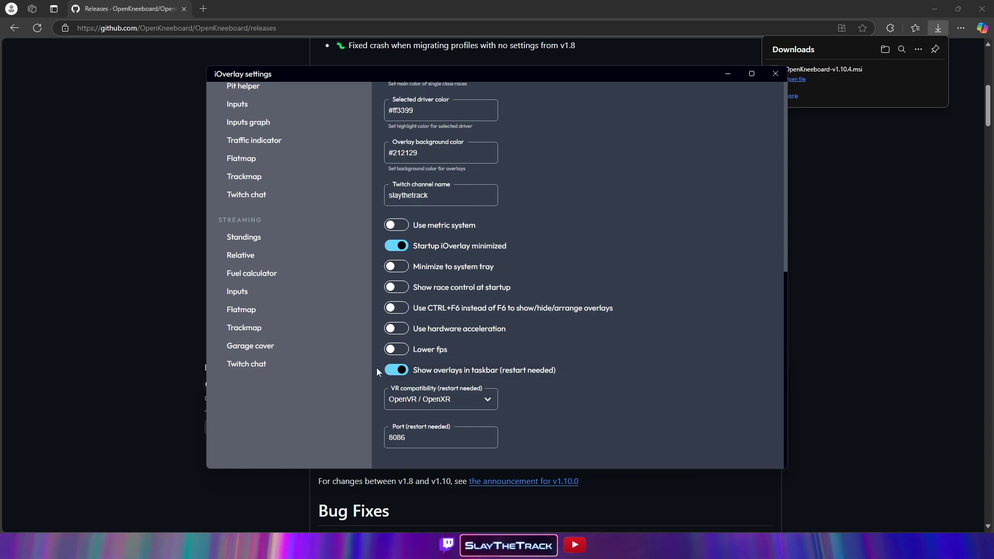
left_click(485, 402)
left_click(489, 403)
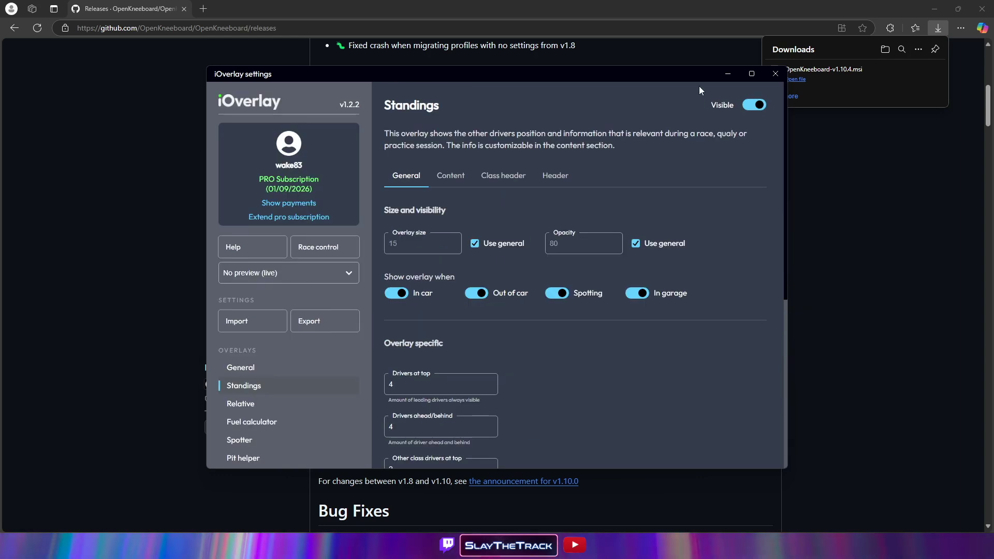
Step: Check the Fuel calculator and Spotter overlay settings, then set the preview to Race preview
scroll(321, 294, "down", 2)
left_click(259, 371)
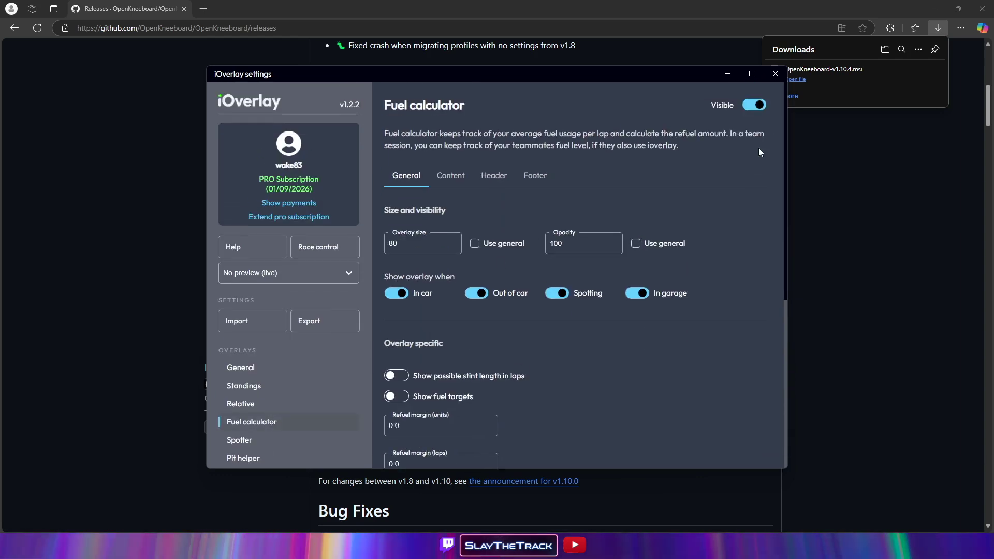
left_click(300, 441)
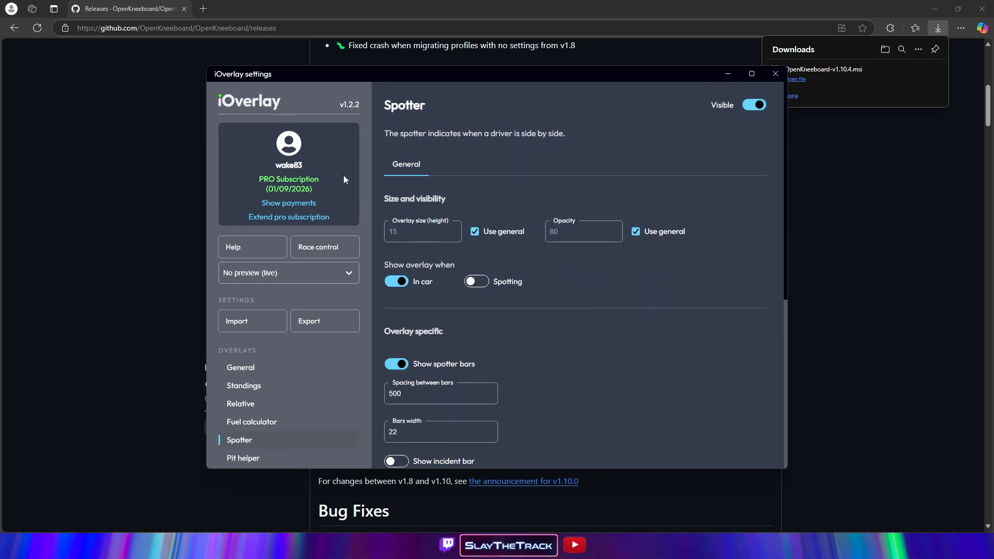
left_click(311, 273)
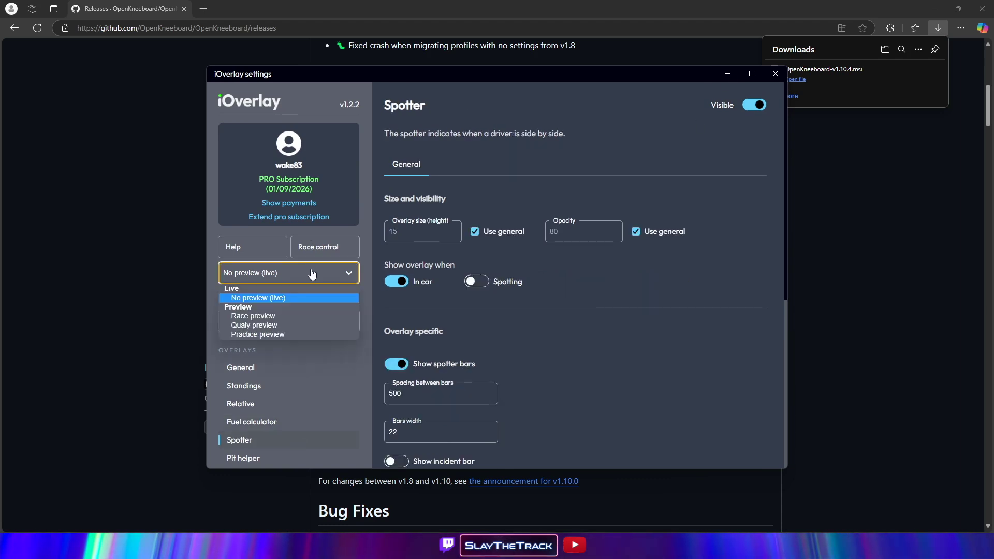
left_click(274, 315)
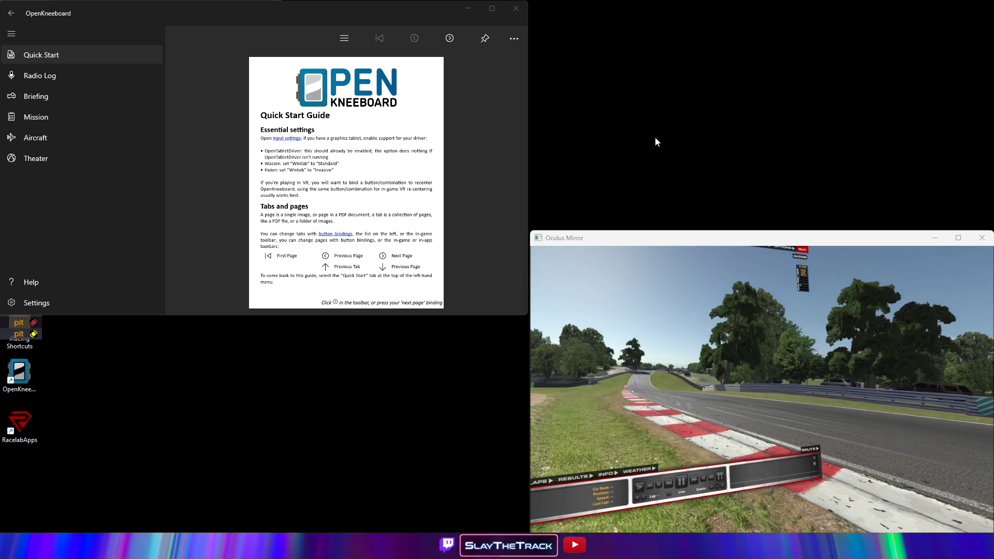
Step: Switch off Header and toolbar and Footer and clock under Advanced > In-Game Interface
left_click(129, 302)
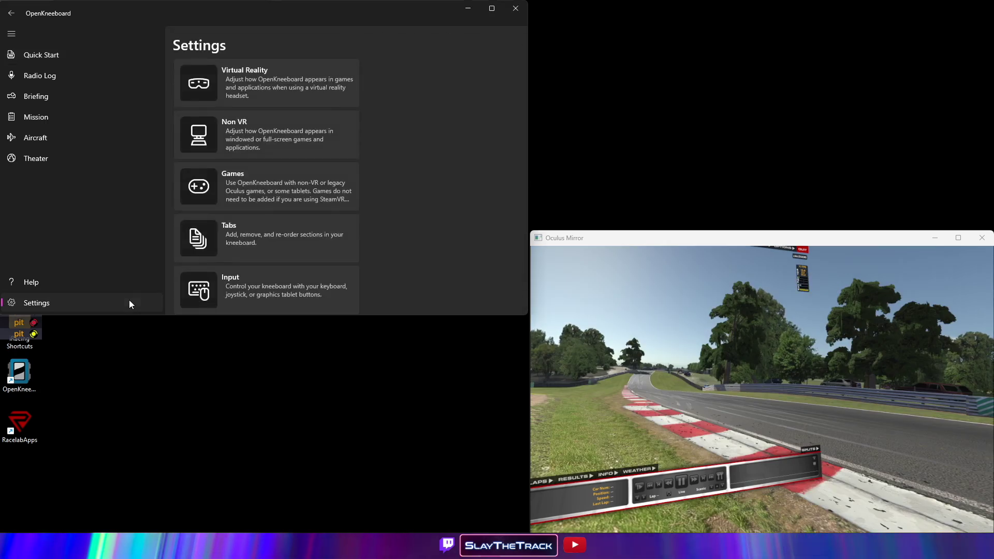
scroll(249, 283, "down", 3)
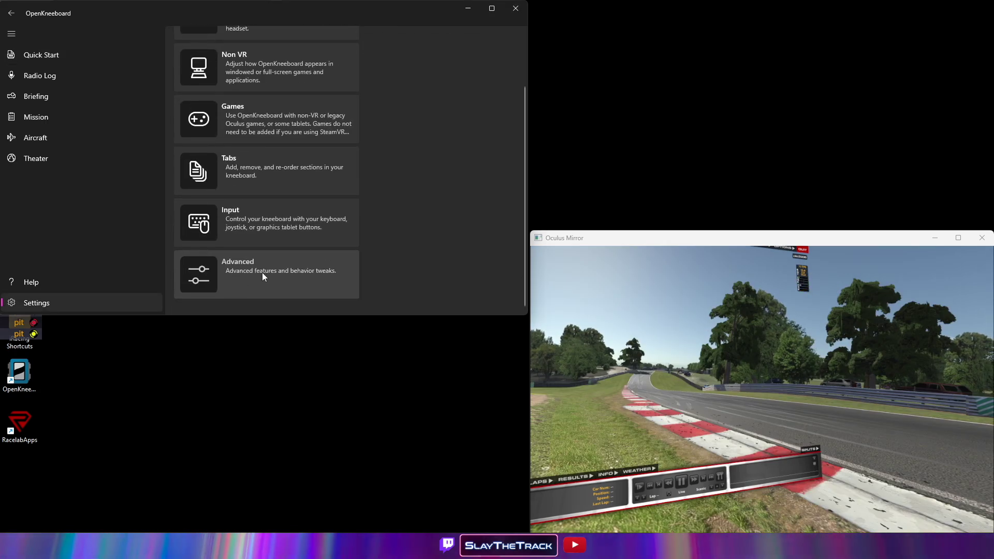
left_click(262, 272)
scroll(349, 190, "down", 10)
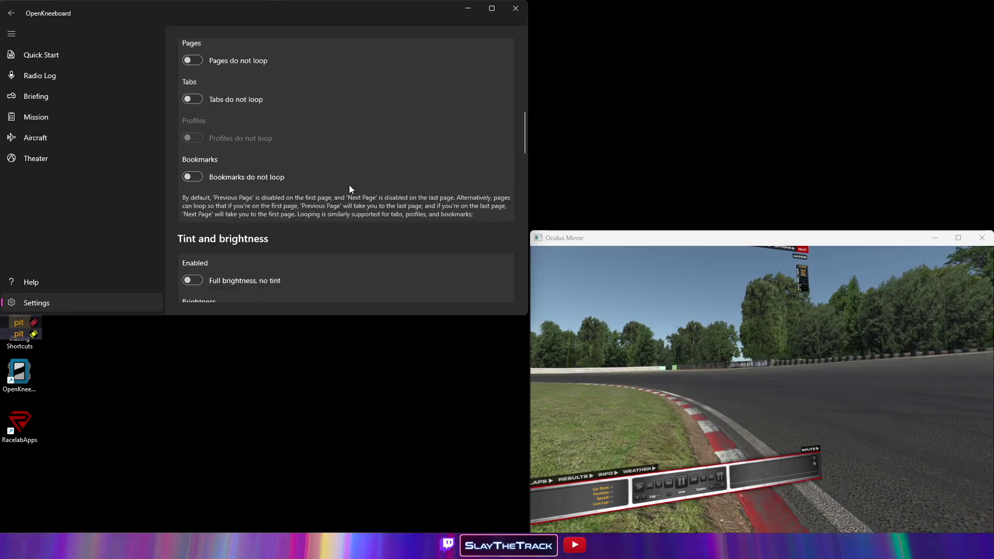
scroll(349, 185, "up", 1)
left_click(192, 134)
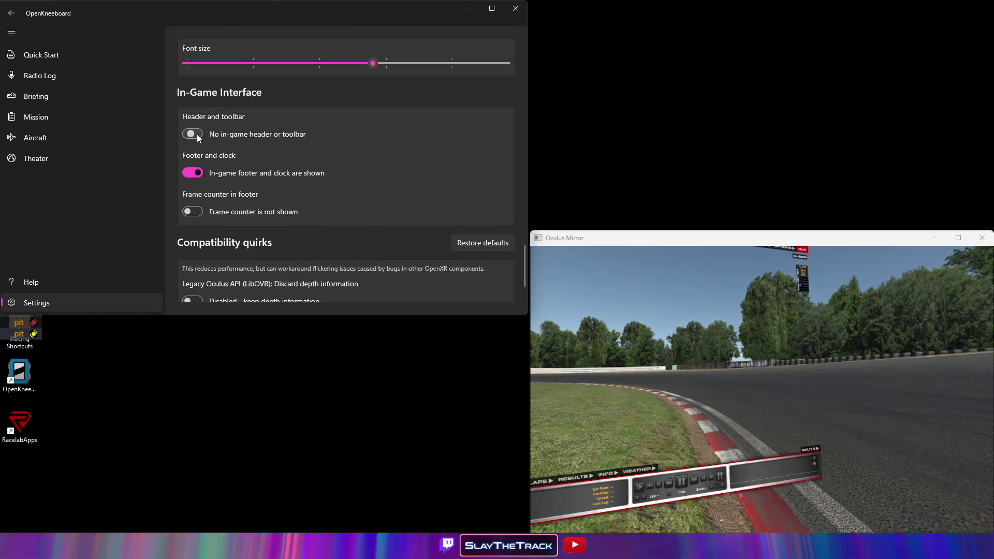
left_click(192, 173)
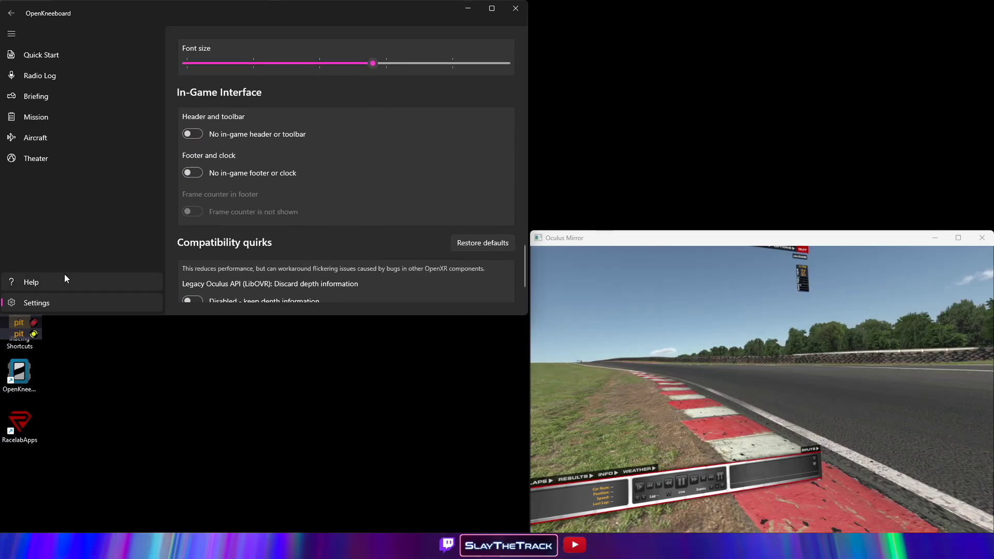
left_click(53, 304)
scroll(261, 247, "down", 1)
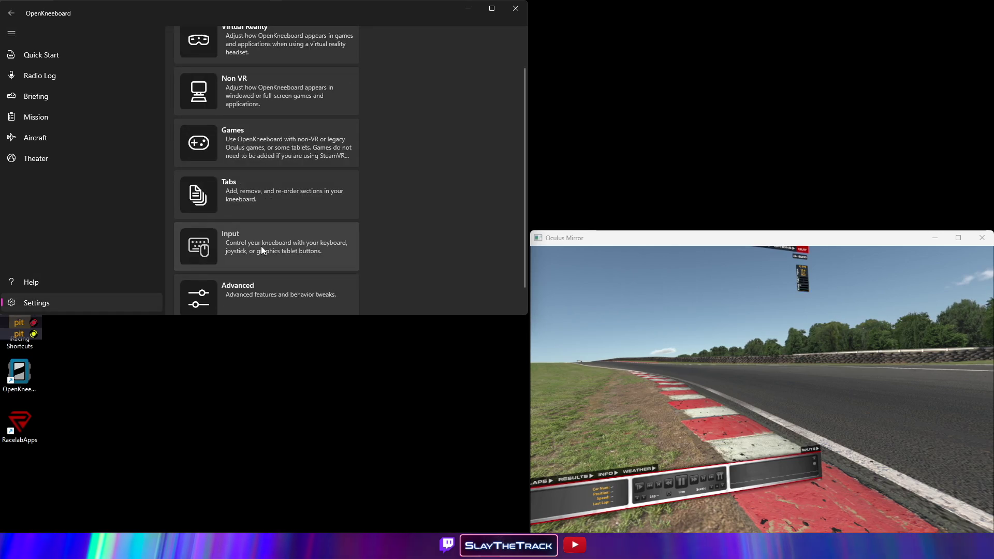
Step: Bind Button 39 to F-CORE Recenter VR in Input settings, then go to Game Settings
left_click(261, 247)
scroll(359, 200, "down", 10)
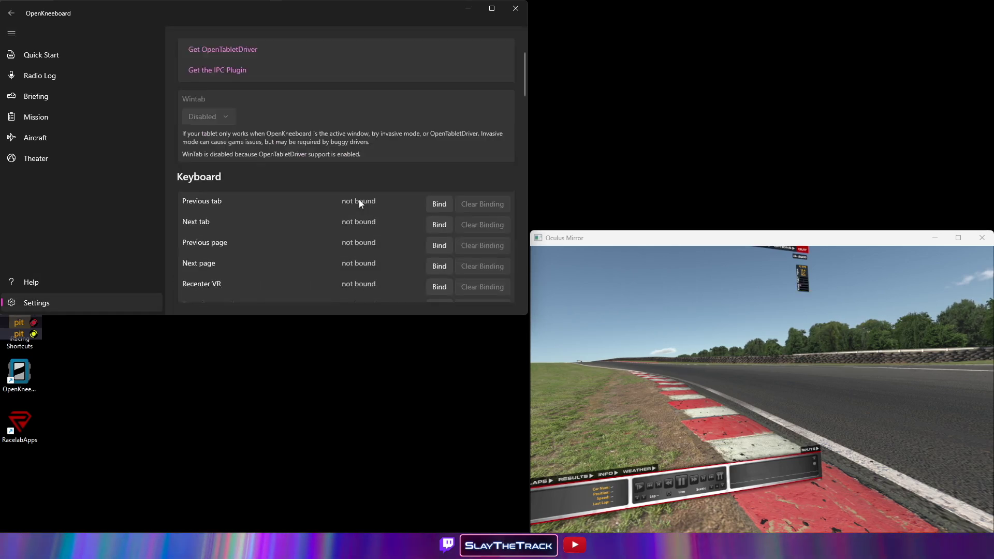
scroll(196, 141, "down", 1)
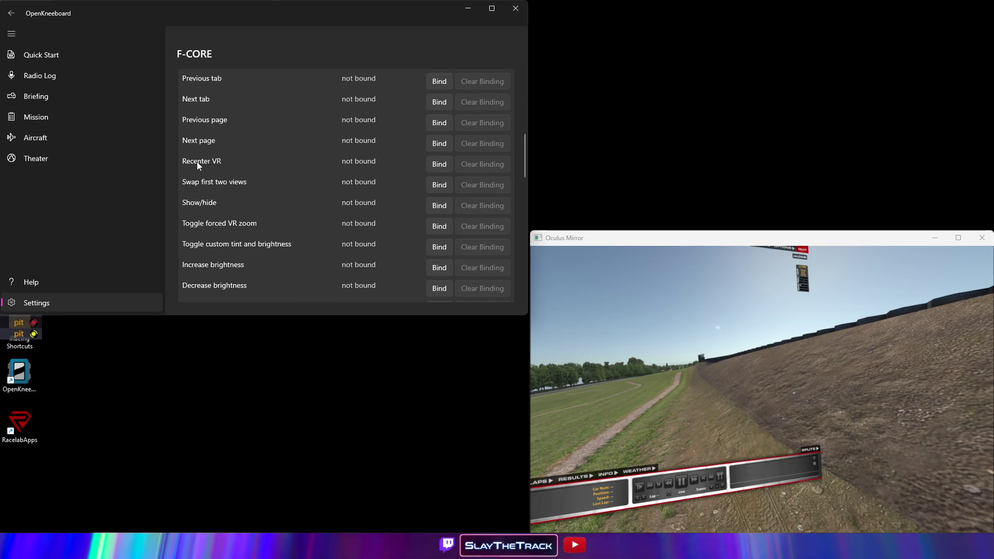
left_click(437, 165)
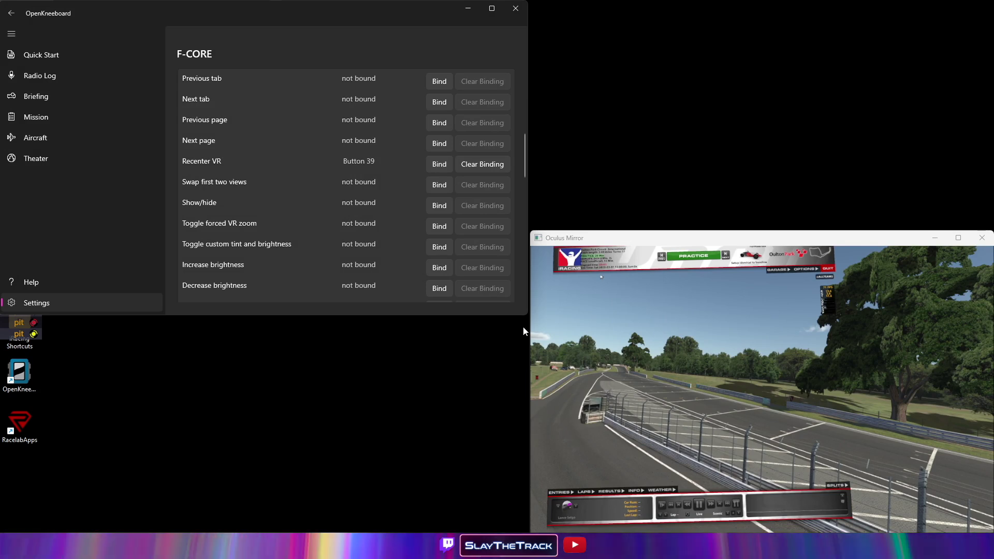
left_click(110, 304)
left_click(259, 186)
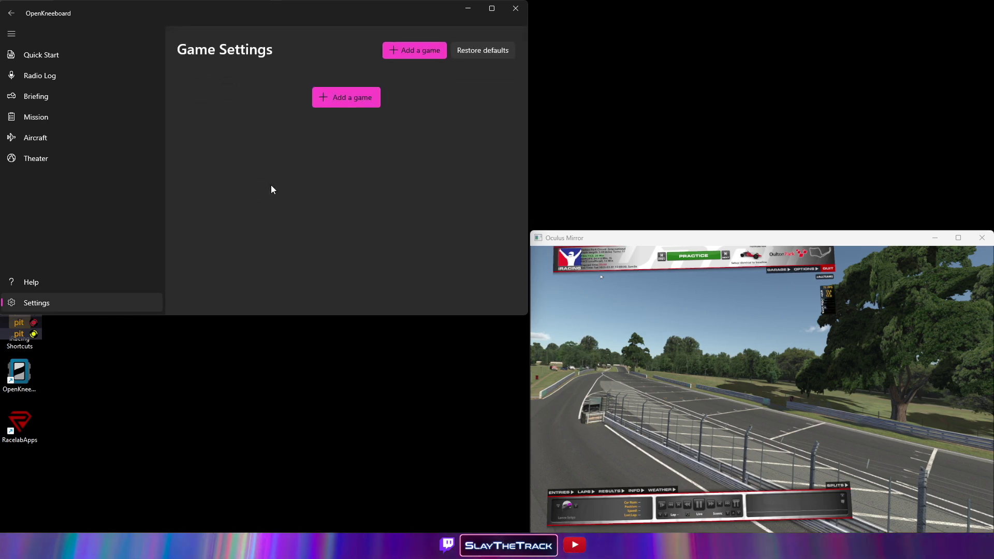
Step: Add the running iRacingSim64DX11 process as a game
left_click(340, 98)
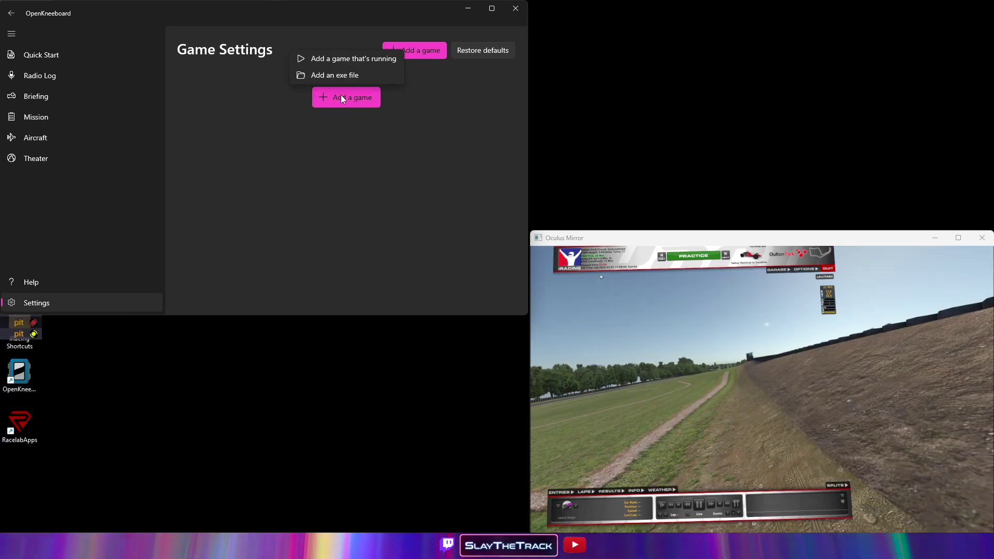
left_click(346, 59)
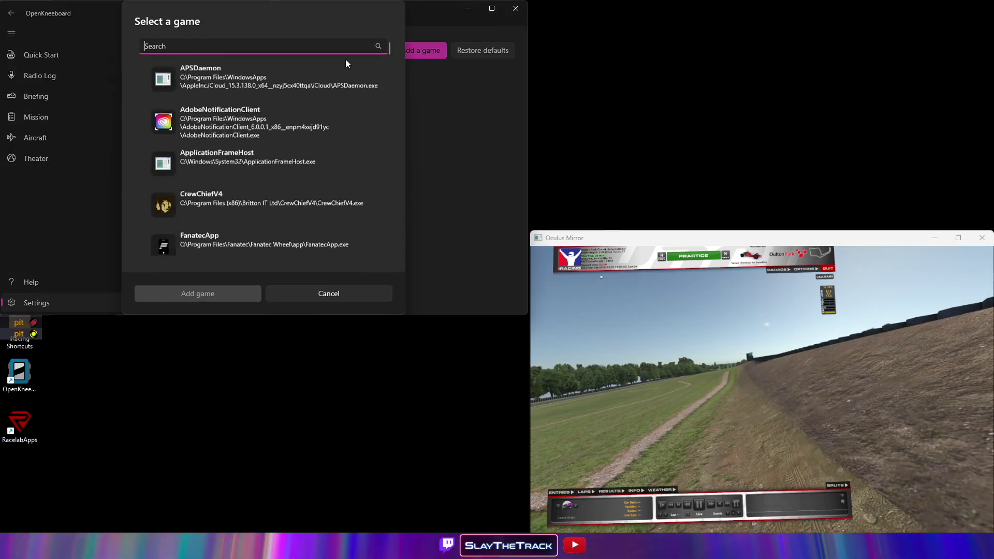
type("iracin")
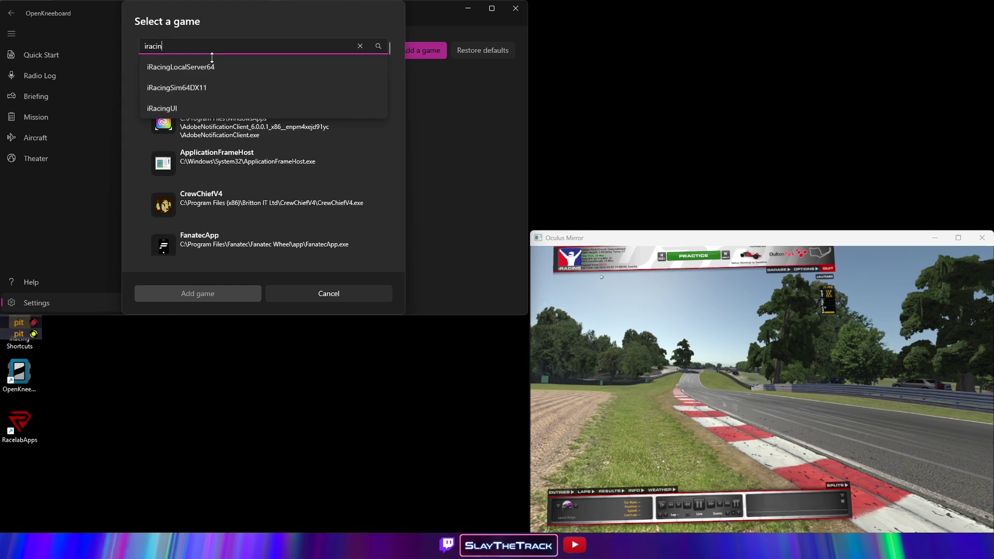
left_click(219, 83)
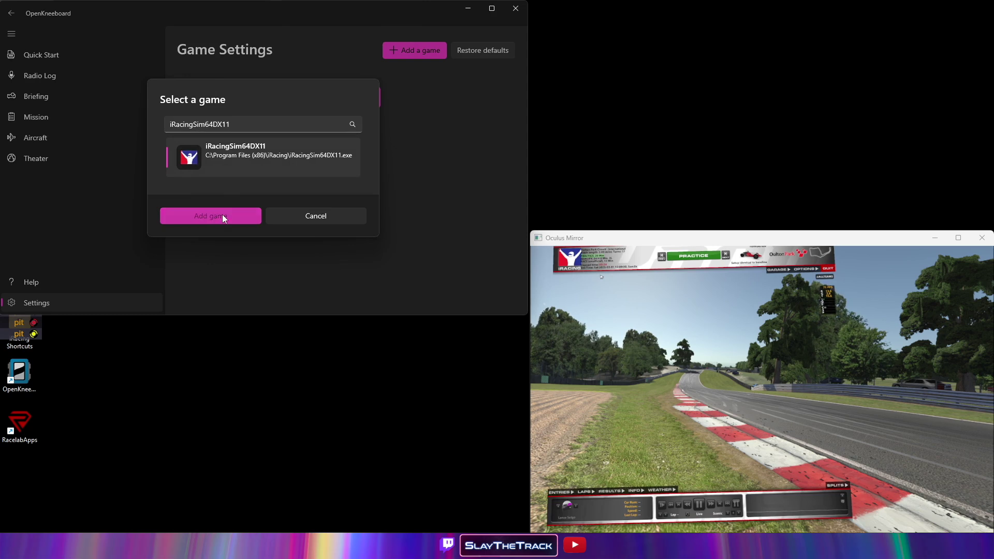
left_click(222, 215)
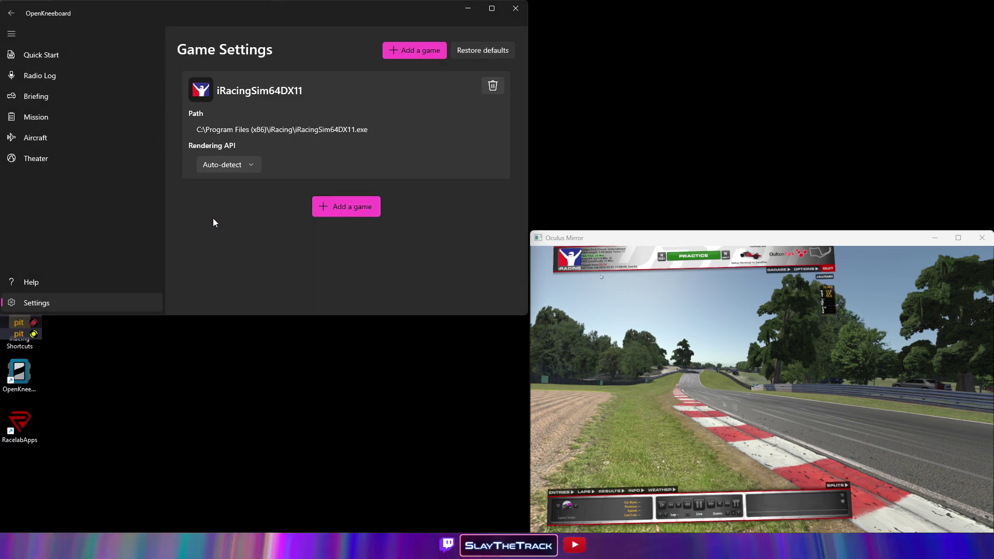
Step: Add iOverlay as a second game from the running processes
left_click(338, 204)
left_click(337, 171)
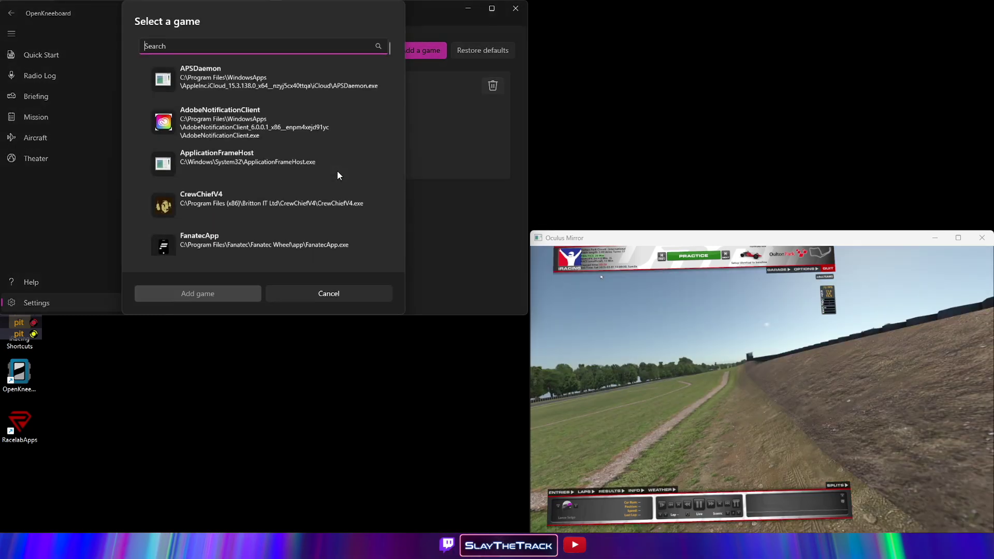
type("iover")
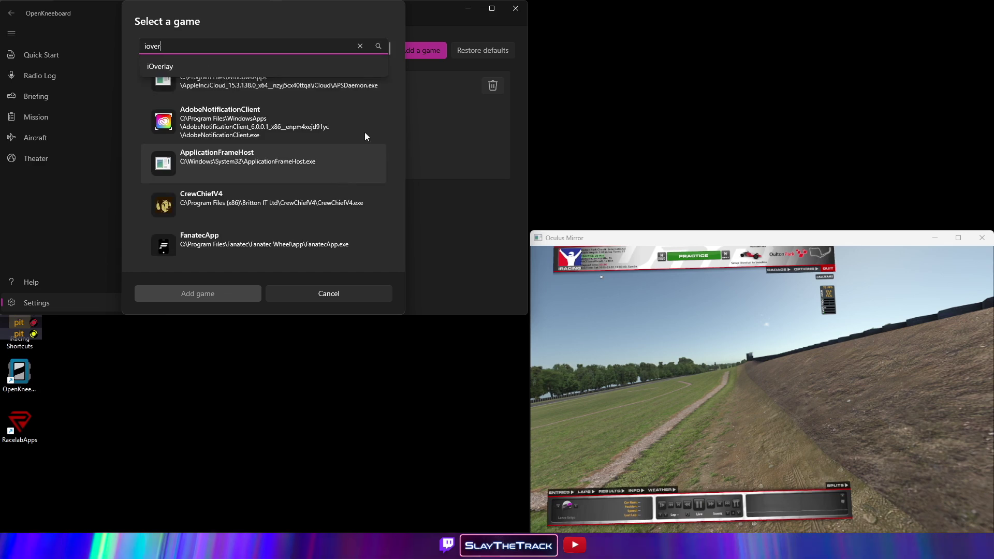
left_click(222, 64)
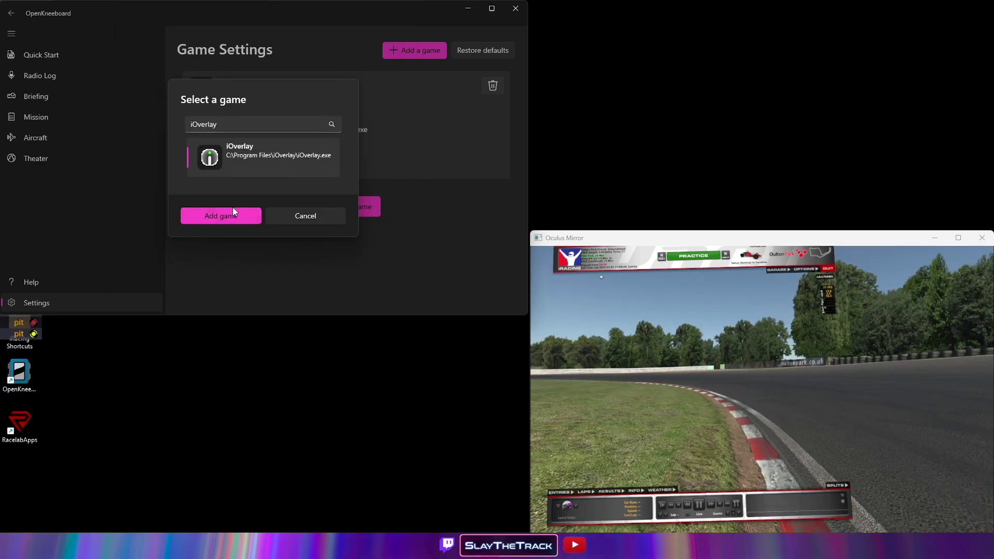
left_click(230, 217)
left_click(113, 303)
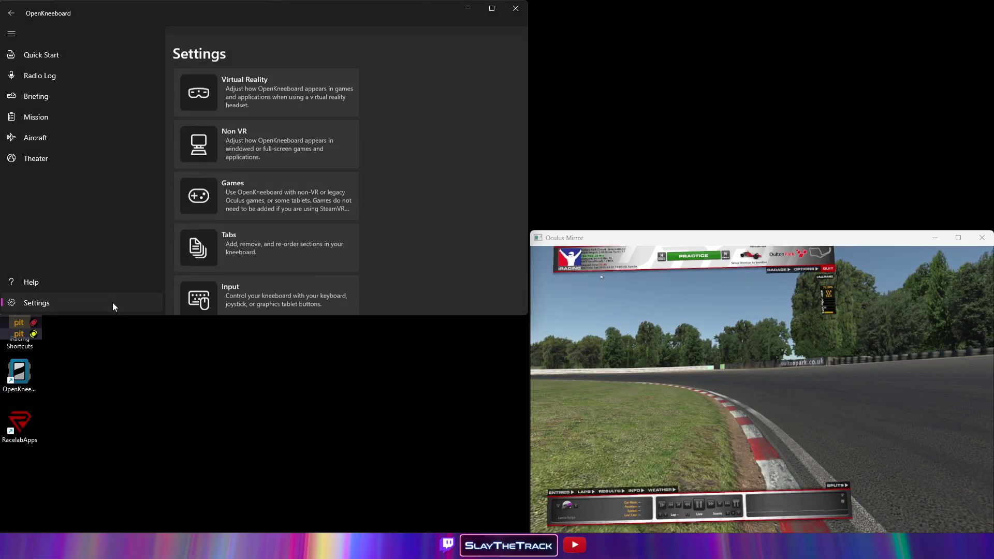
Step: Delete the default Quick Start and Radio Log tabs
left_click(265, 227)
left_click(487, 86)
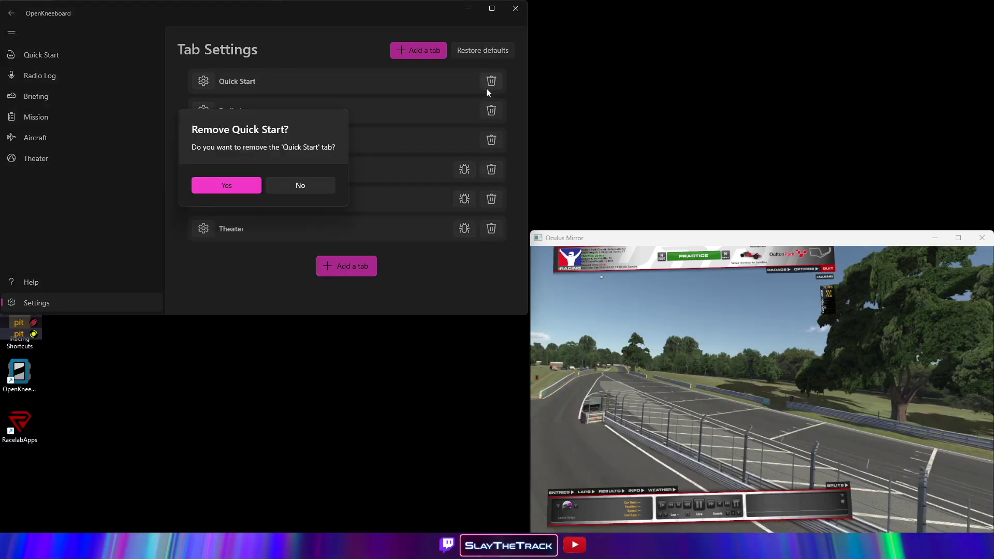
left_click(259, 187)
left_click(491, 88)
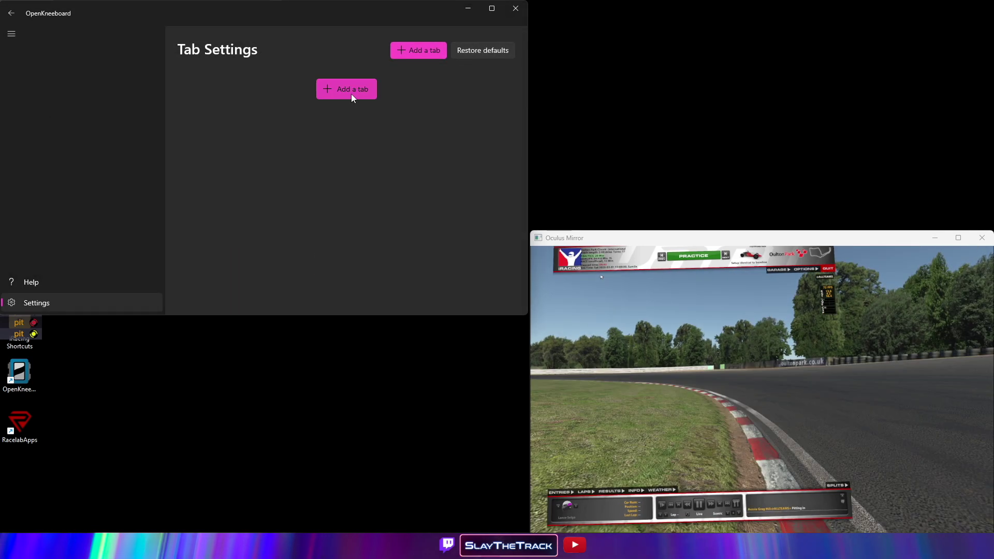
Step: Add a Window Capture tab for the OpenKneeboard app window
left_click(352, 95)
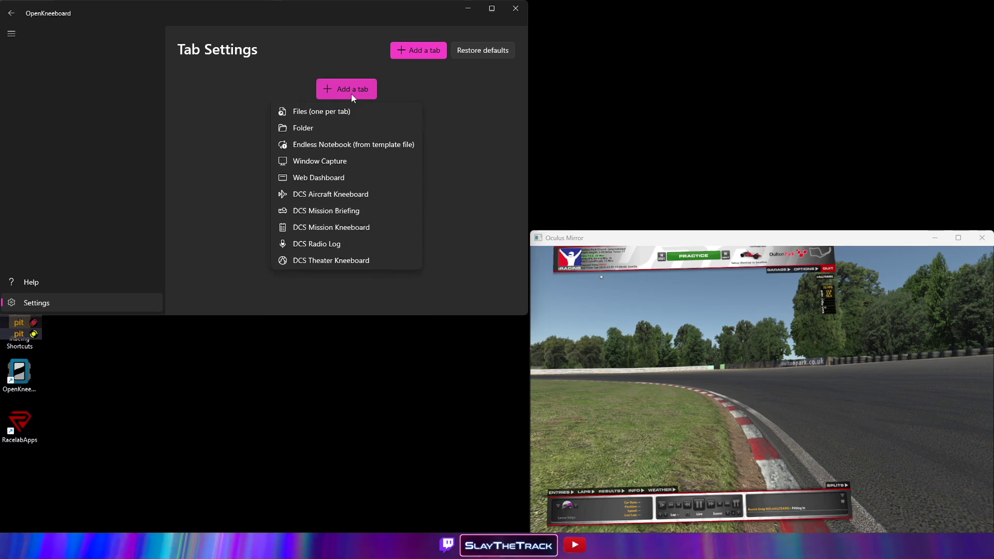
left_click(331, 161)
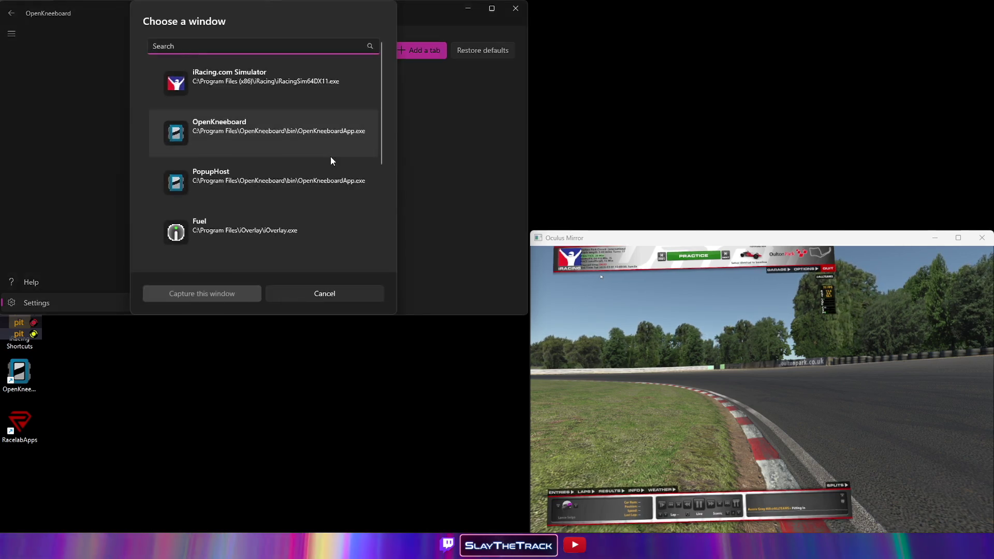
left_click(220, 128)
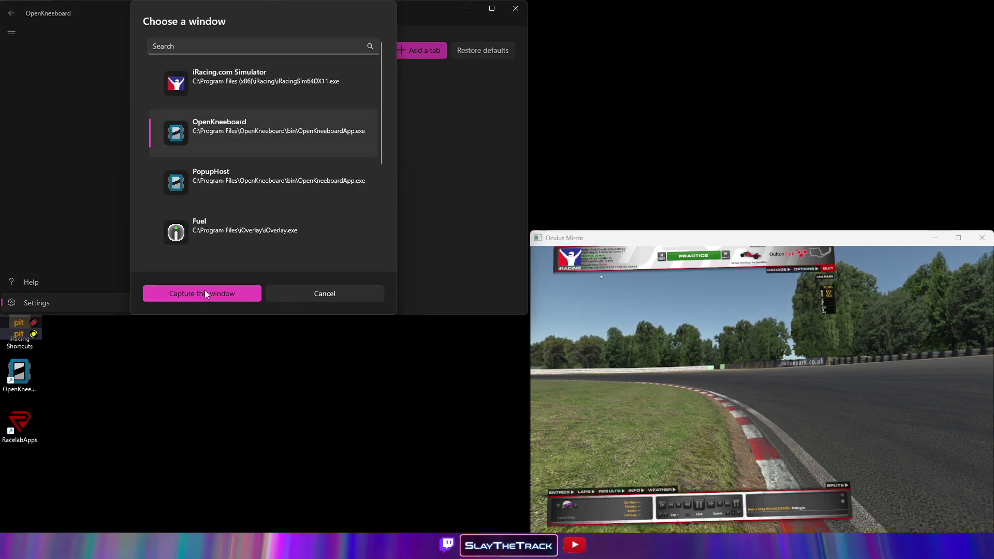
left_click(205, 292)
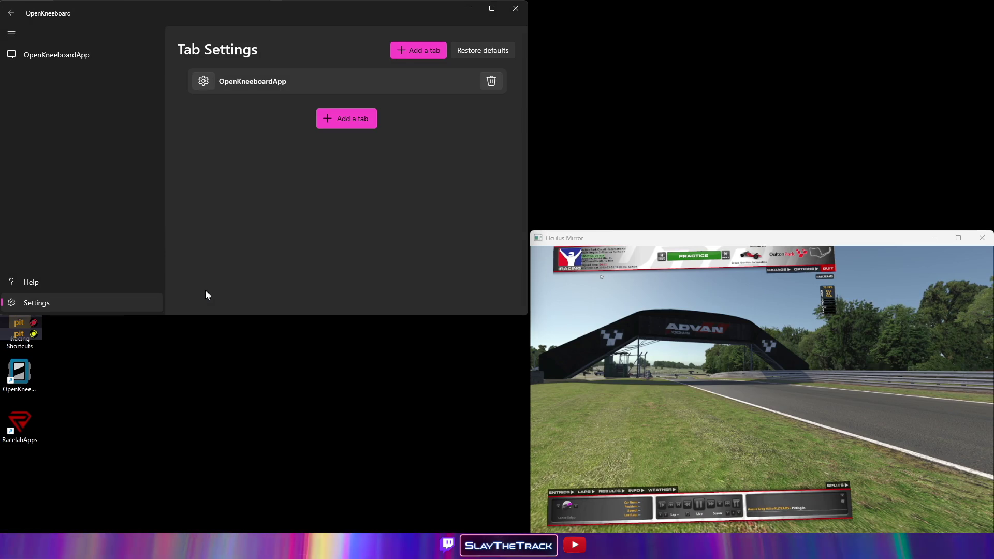
Step: Enable Show Windows mouse cursor on the OpenKneeboardApp tab
left_click(202, 80)
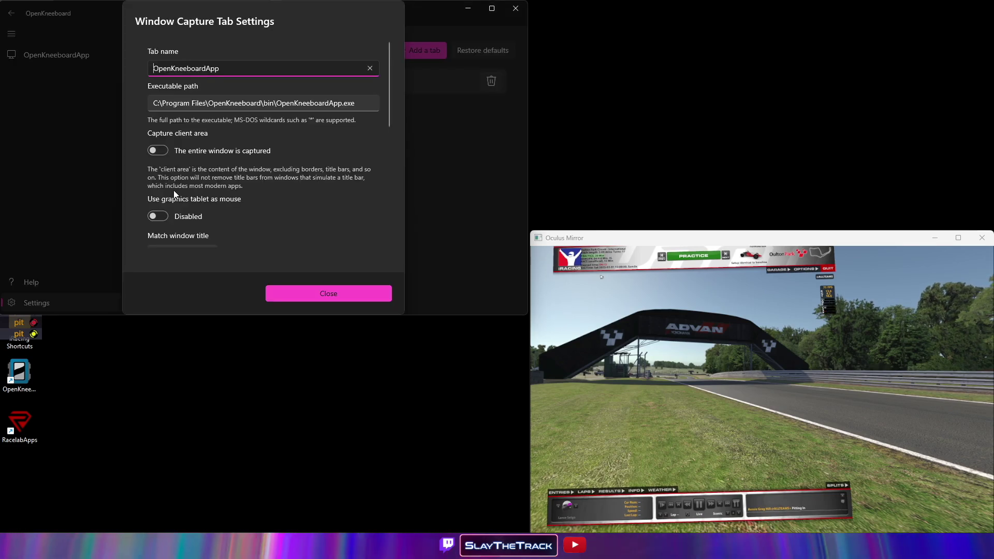
scroll(226, 194, "down", 1)
scroll(227, 191, "down", 10)
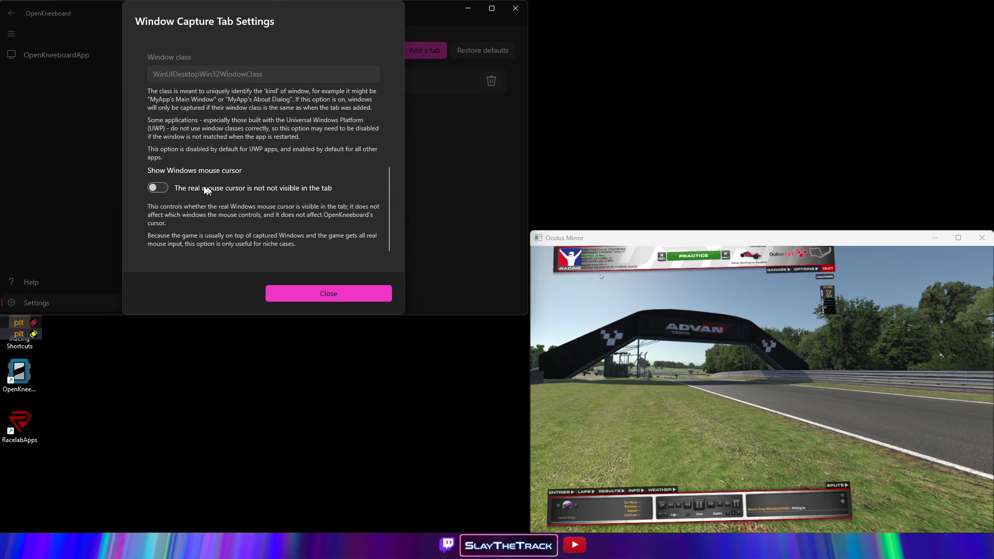
left_click(157, 188)
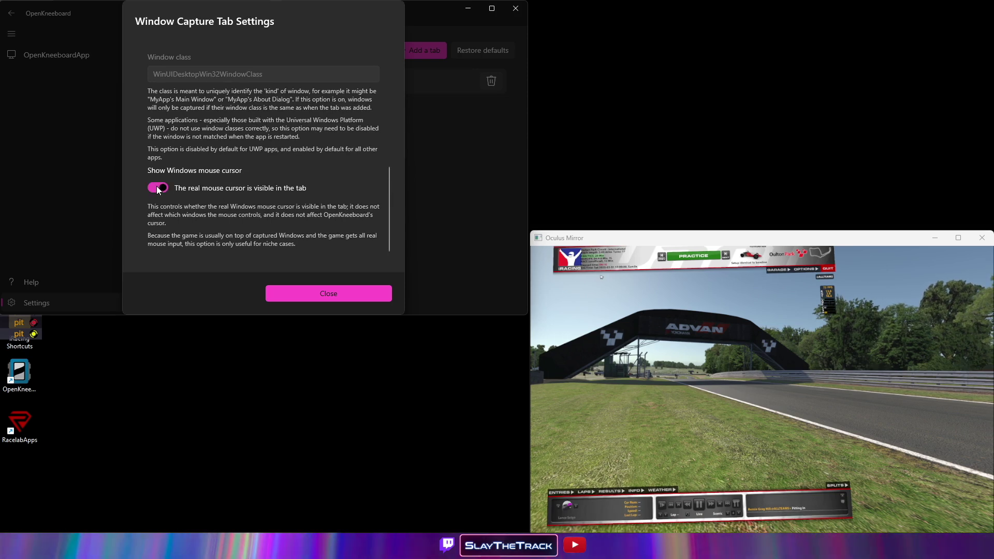
left_click(324, 295)
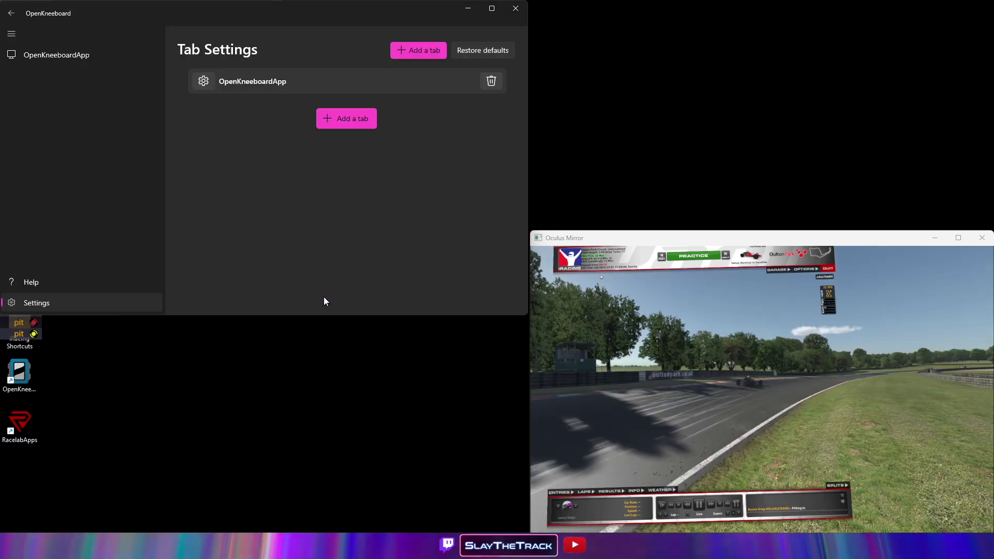
Step: Add a Window Capture tab for the Fuel overlay window
left_click(339, 122)
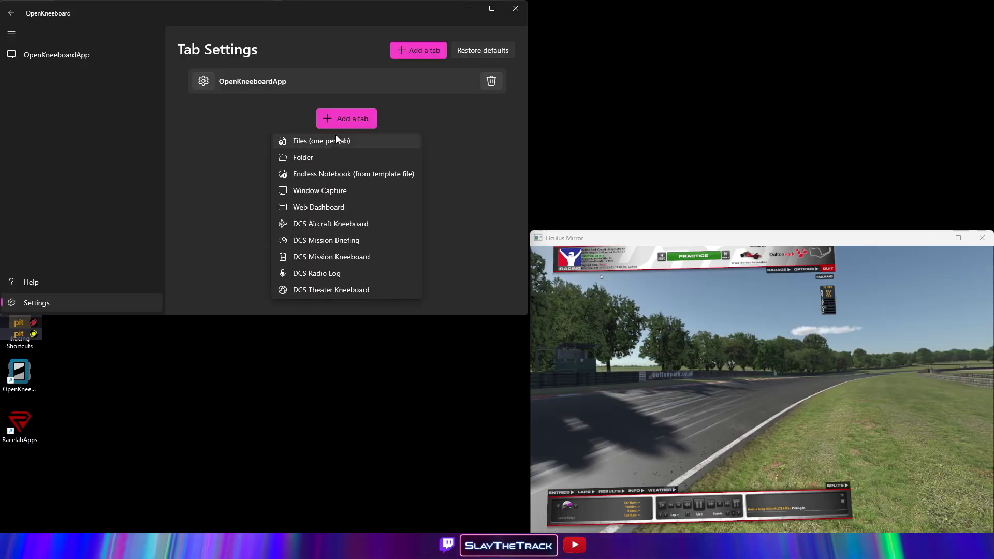
left_click(326, 193)
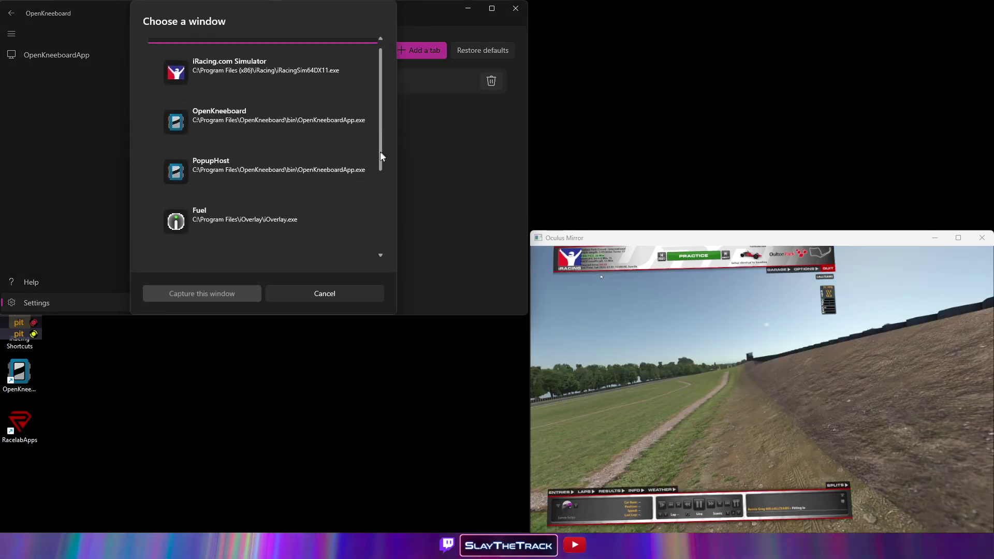
left_click_drag(380, 151, 375, 233)
left_click(232, 80)
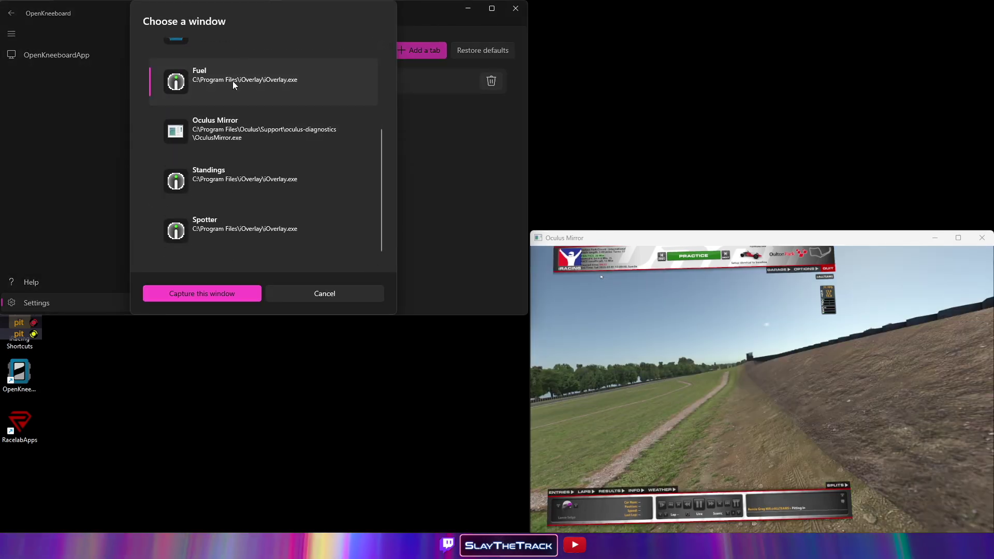
left_click(214, 293)
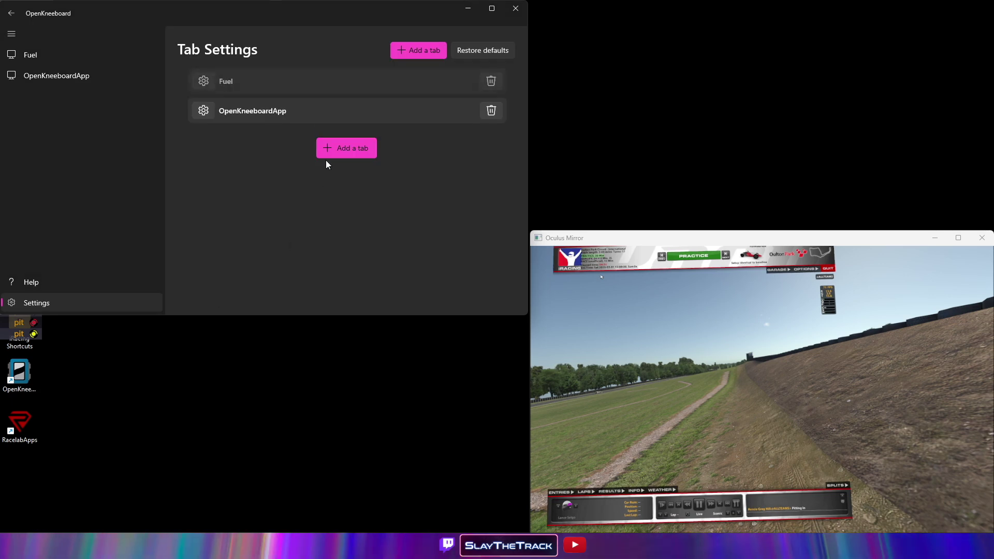
Step: Add Window Capture tabs for the Standings and Spotter overlay windows
left_click(343, 146)
left_click(330, 220)
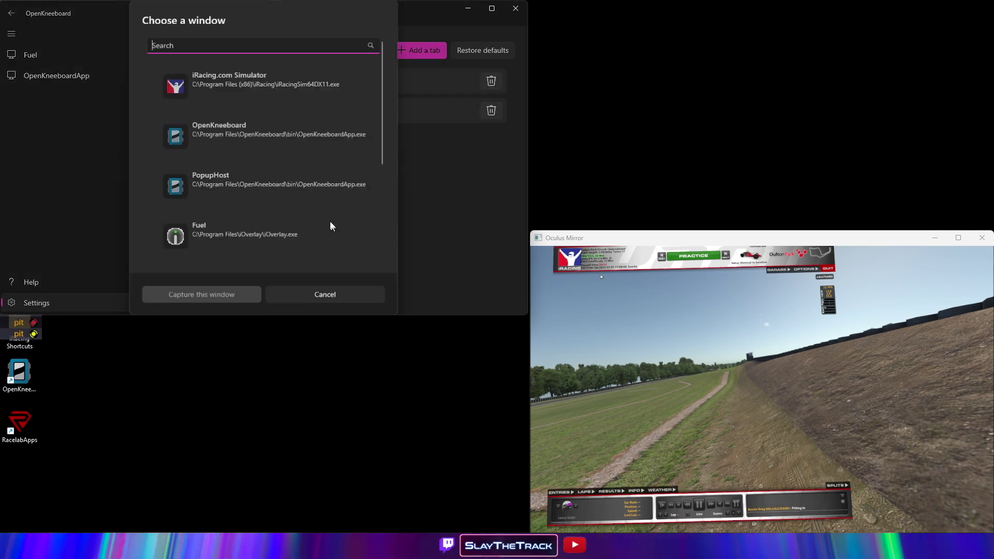
scroll(362, 155, "down", 3)
left_click(257, 178)
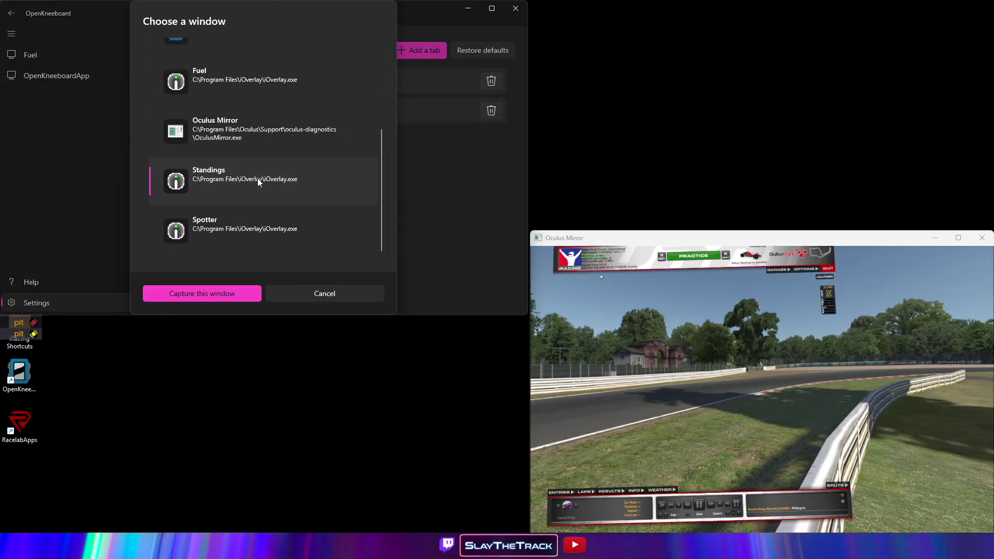
left_click(213, 294)
left_click(330, 177)
left_click(300, 249)
scroll(243, 212, "down", 3)
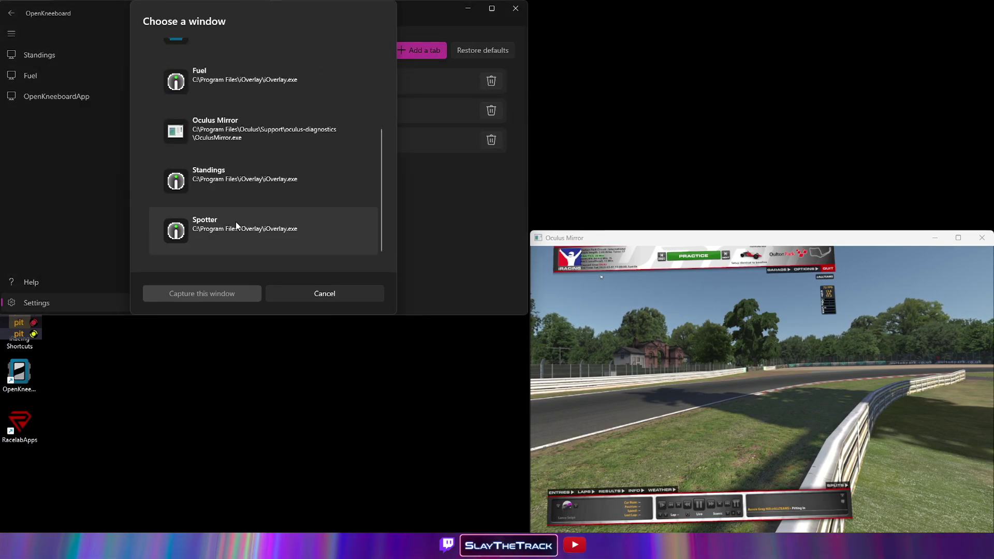
left_click(235, 222)
left_click(220, 291)
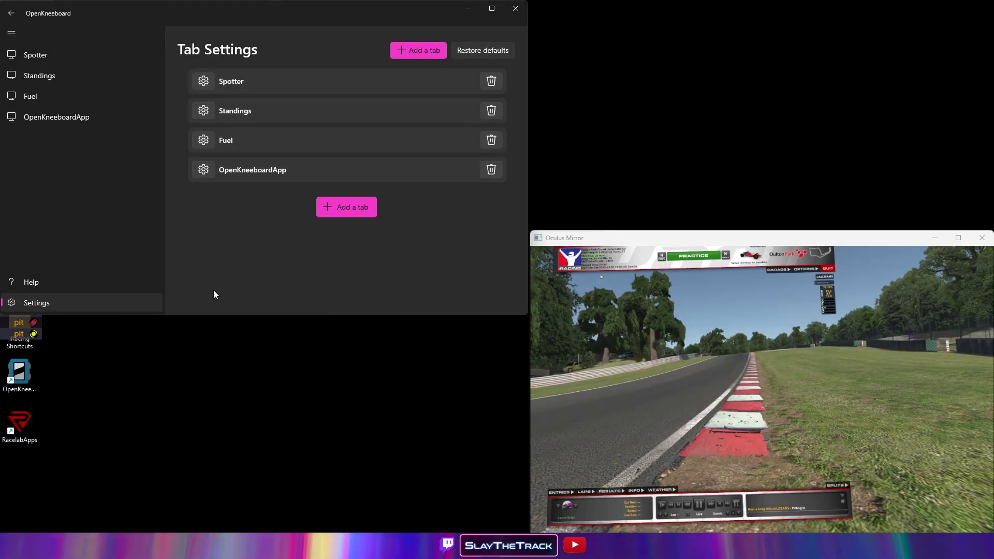
Step: In Virtual Reality settings, keep positioning Independent and make OpenKneeboardApp the default tab
left_click(100, 308)
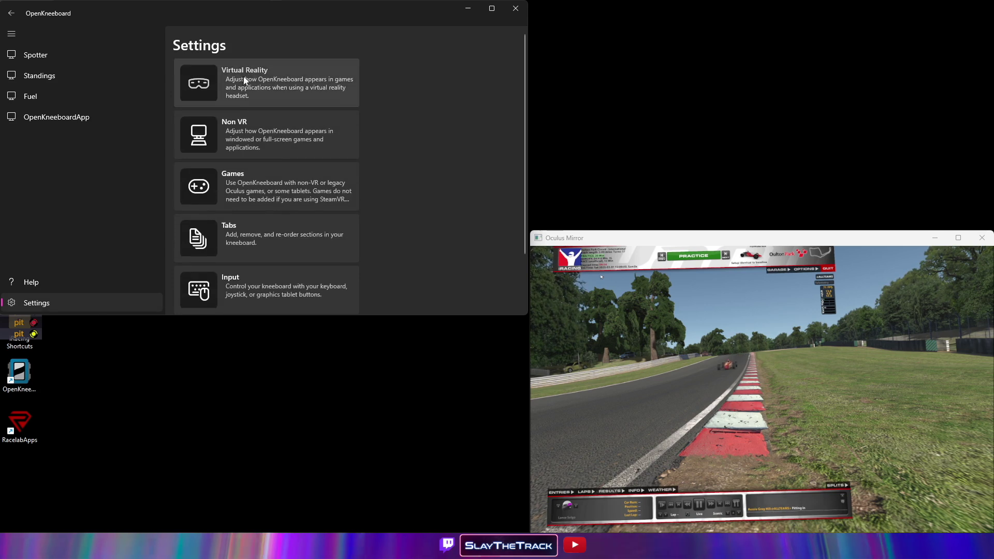
left_click(247, 75)
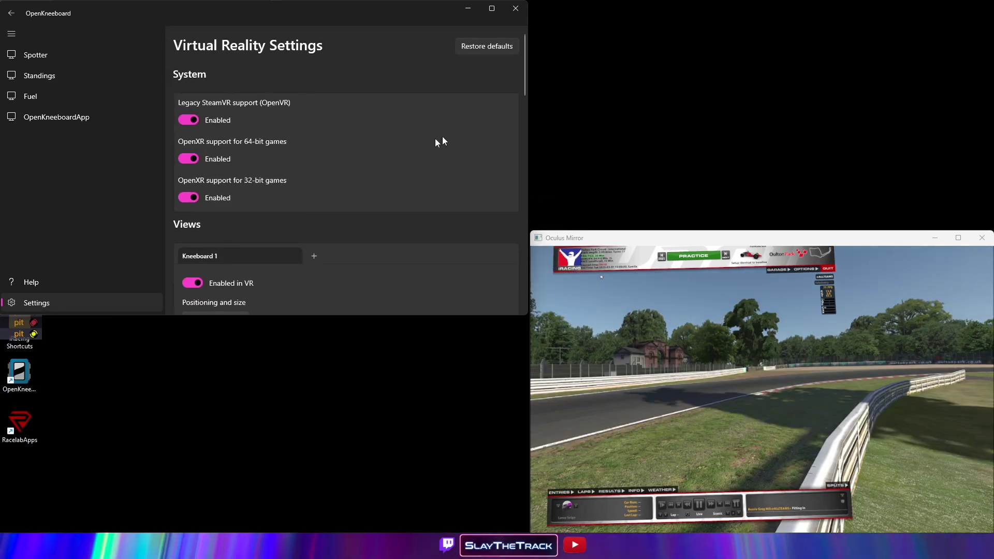
left_click_drag(525, 86, 523, 129)
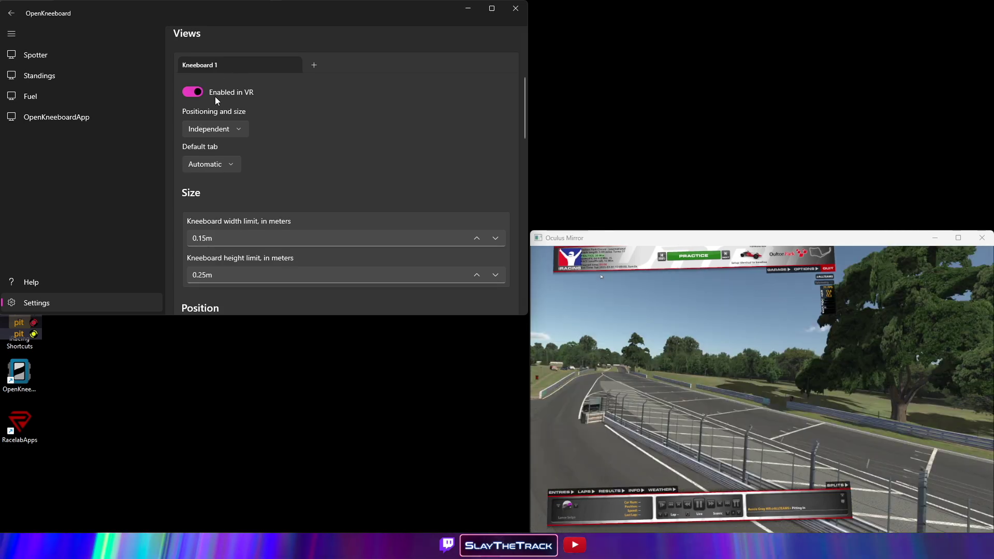
left_click(239, 129)
left_click(239, 130)
left_click(230, 163)
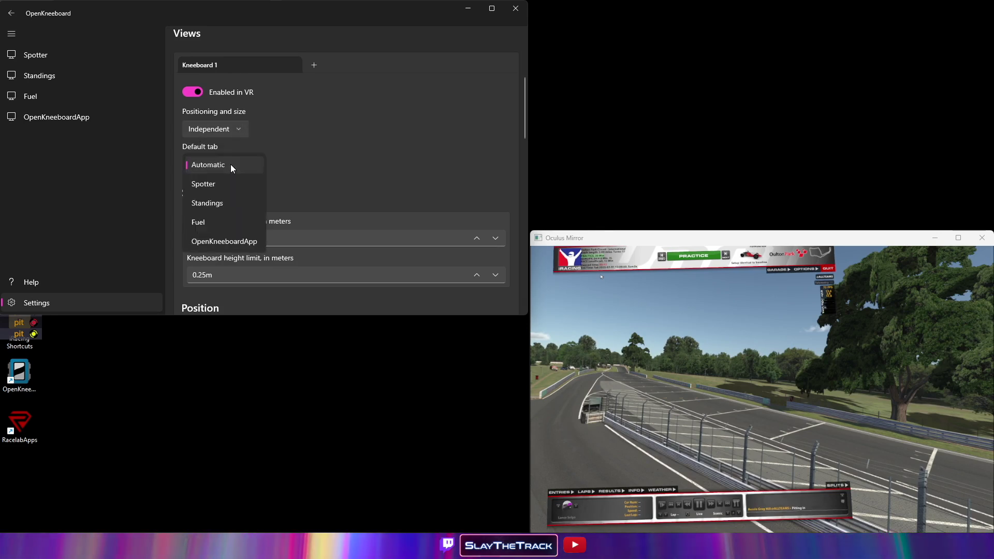
left_click(227, 244)
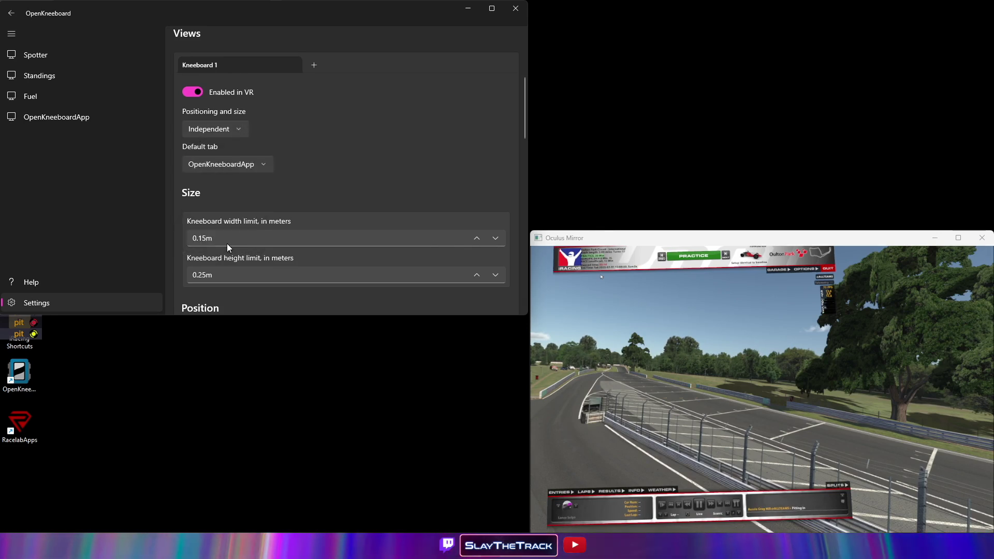
Step: Crop the in-game header, footer and bookmarks and turn off zoom when looking at kneeboard
left_click_drag(524, 129, 520, 265)
left_click(201, 71)
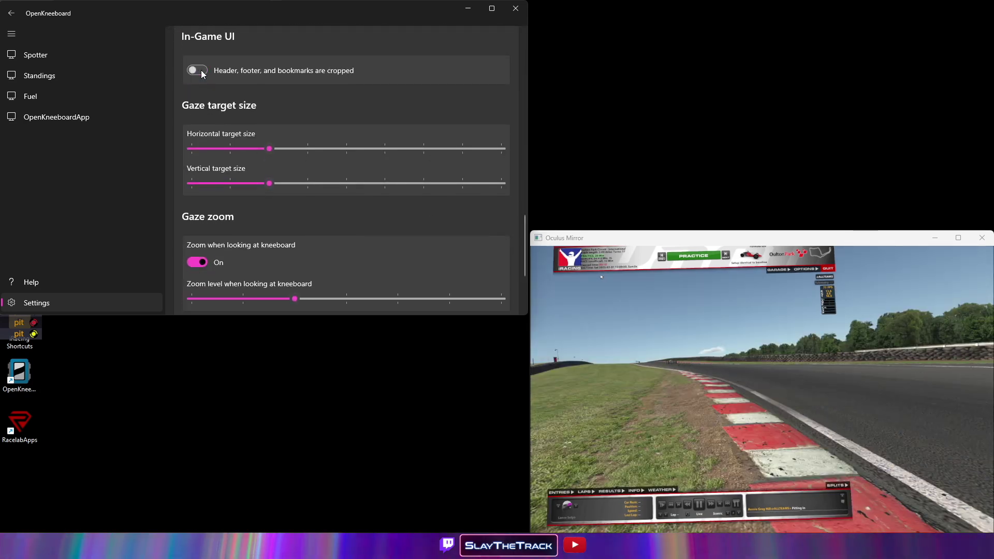
left_click(201, 265)
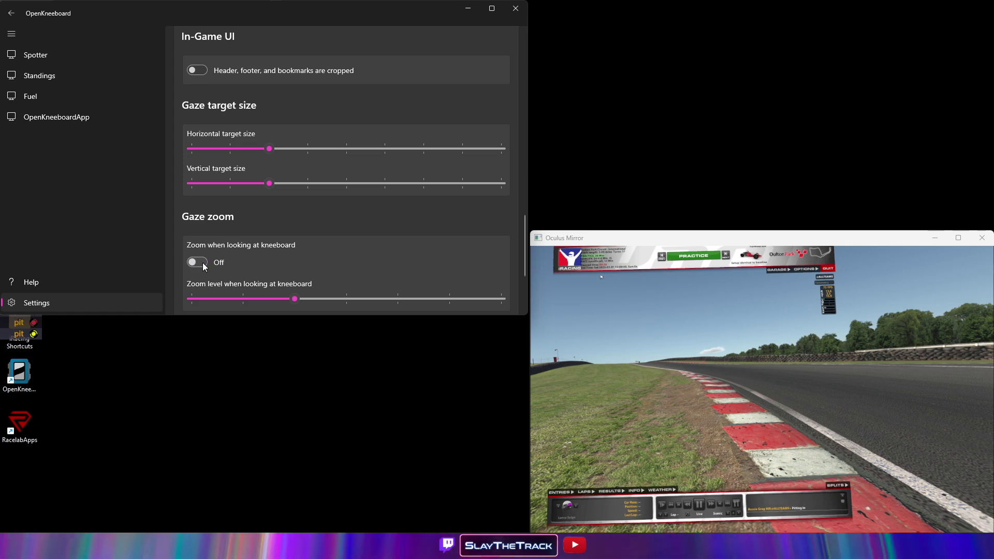
Step: Raise the kneeboard width limit to about 0.68 m and height limit to about 0.48 m
left_click_drag(524, 233, 520, 130)
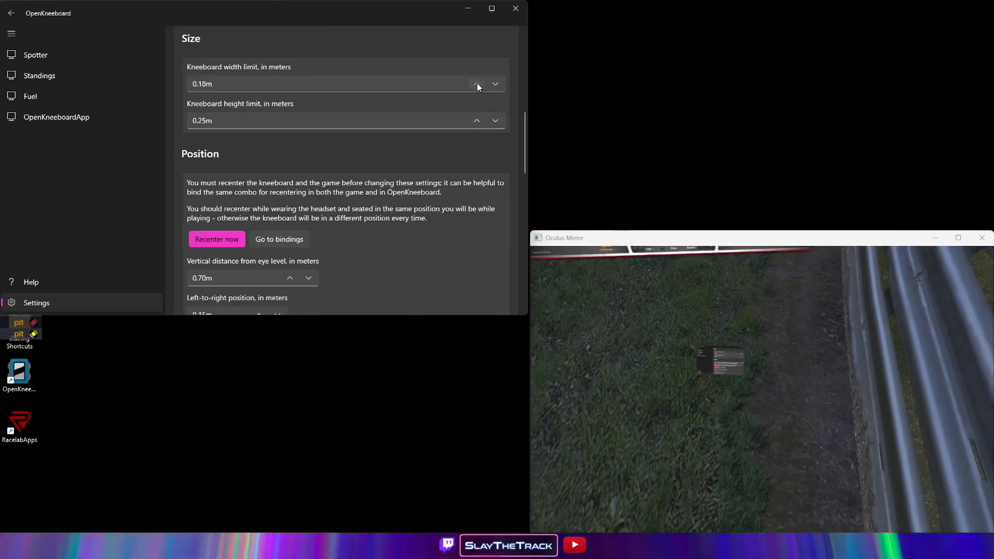
left_click(477, 84)
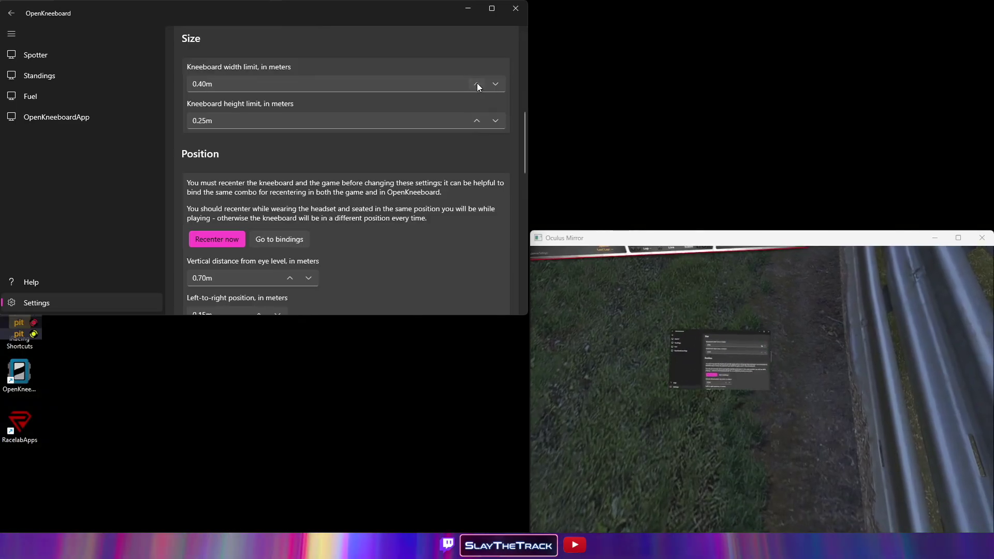
left_click(477, 84)
left_click(477, 120)
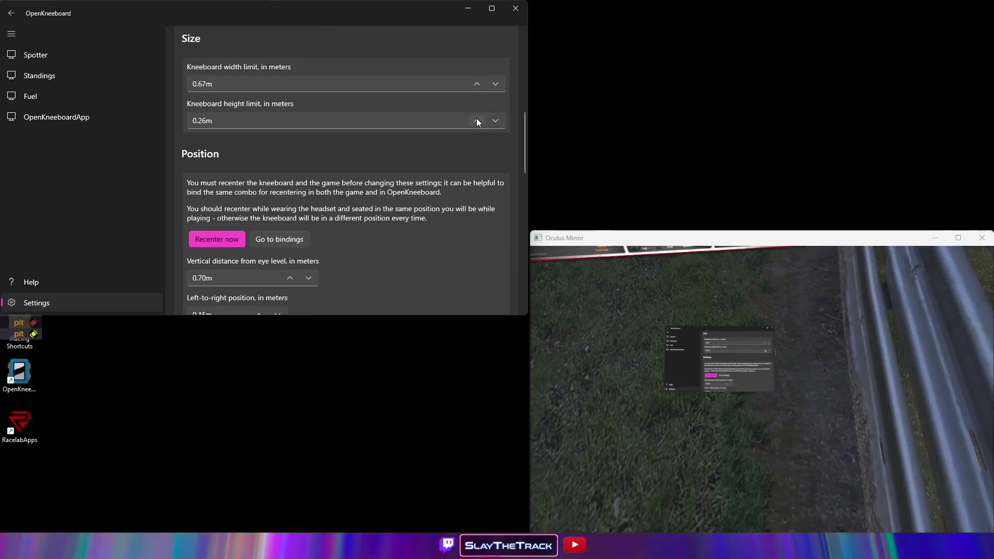
left_click(477, 120)
left_click(477, 83)
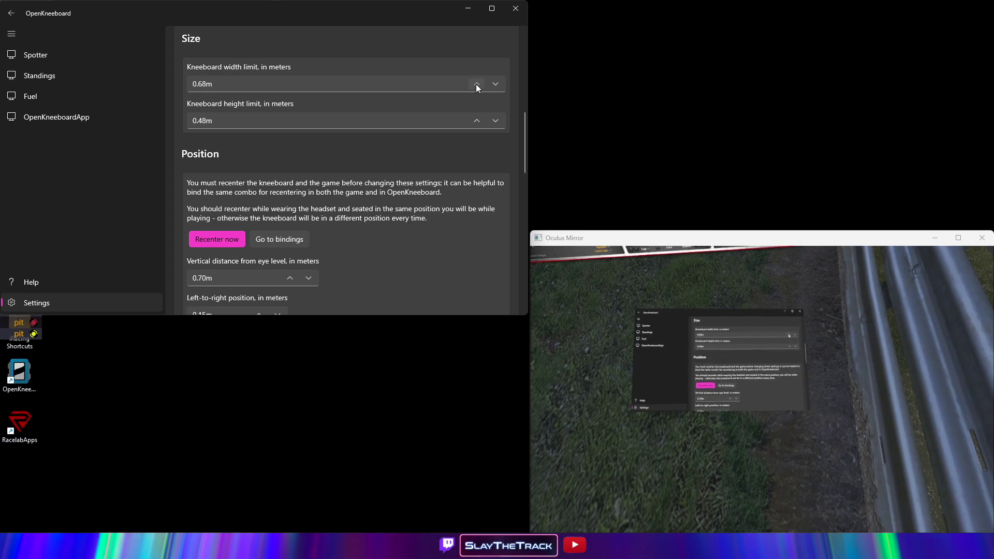
left_click(477, 84)
left_click(476, 84)
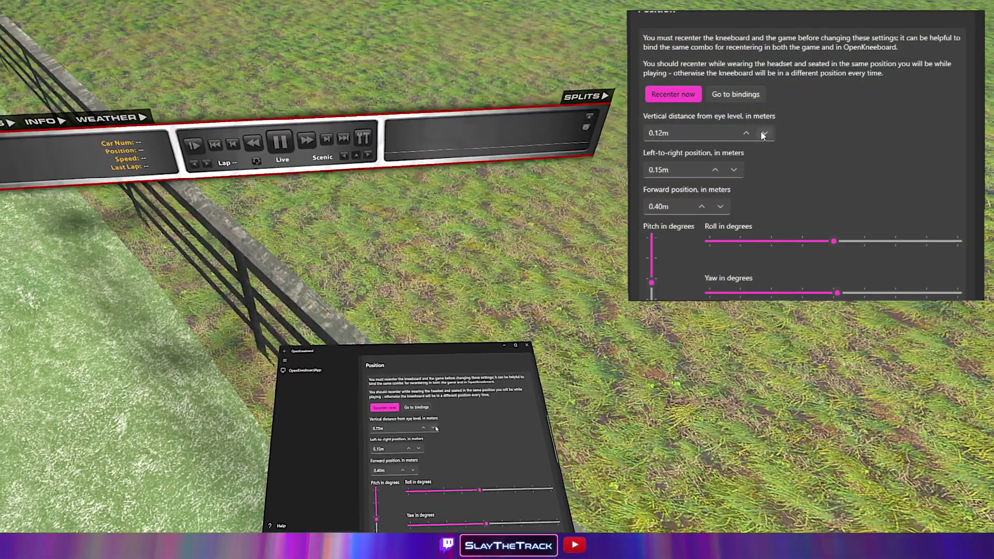
Step: Lower the kneeboard's vertical distance from eye level to 0.02 m
left_click(763, 134)
left_click(763, 134)
left_click(763, 134)
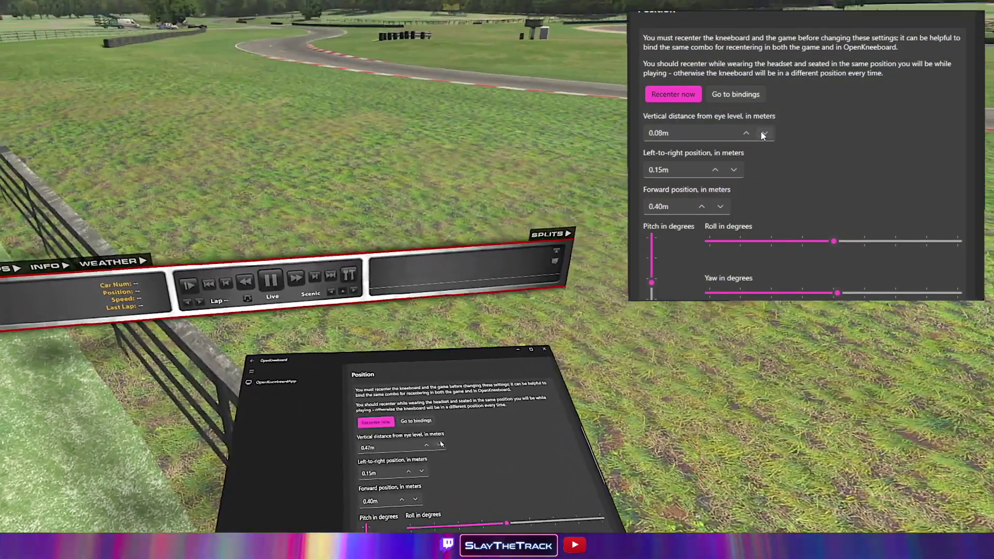
left_click(763, 133)
left_click(763, 133)
left_click(763, 133)
left_click(763, 133)
scroll(786, 134, "down", 1)
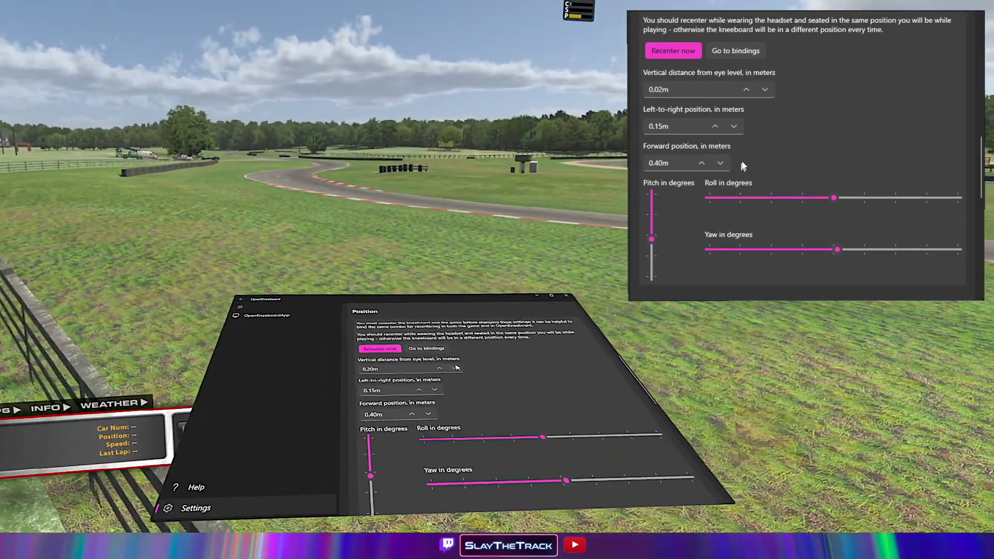
Step: Set the kneeboard's left-to-right position to 0.09 m and forward distance to 0.74 m
left_click(734, 127)
left_click(734, 126)
left_click(733, 127)
left_click(734, 126)
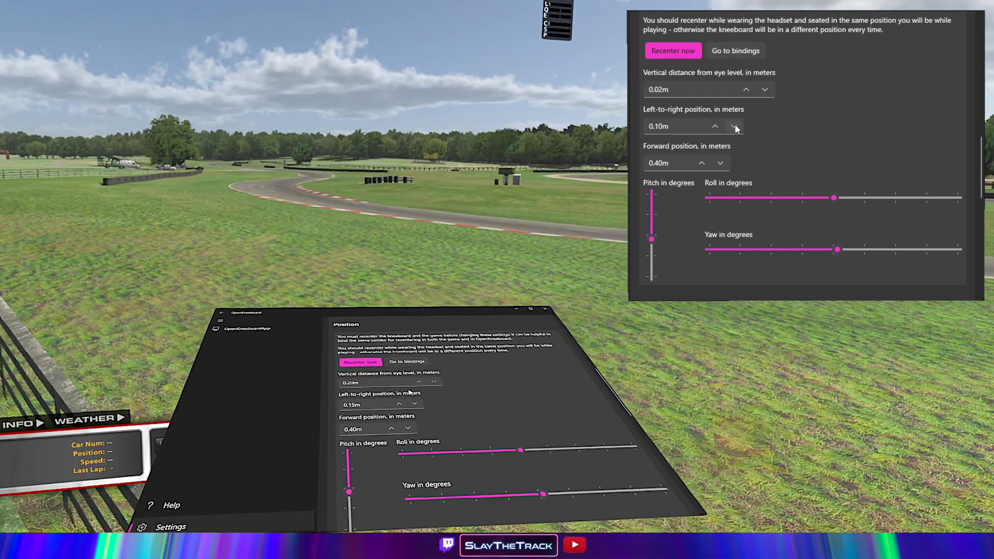
left_click(734, 127)
left_click(734, 127)
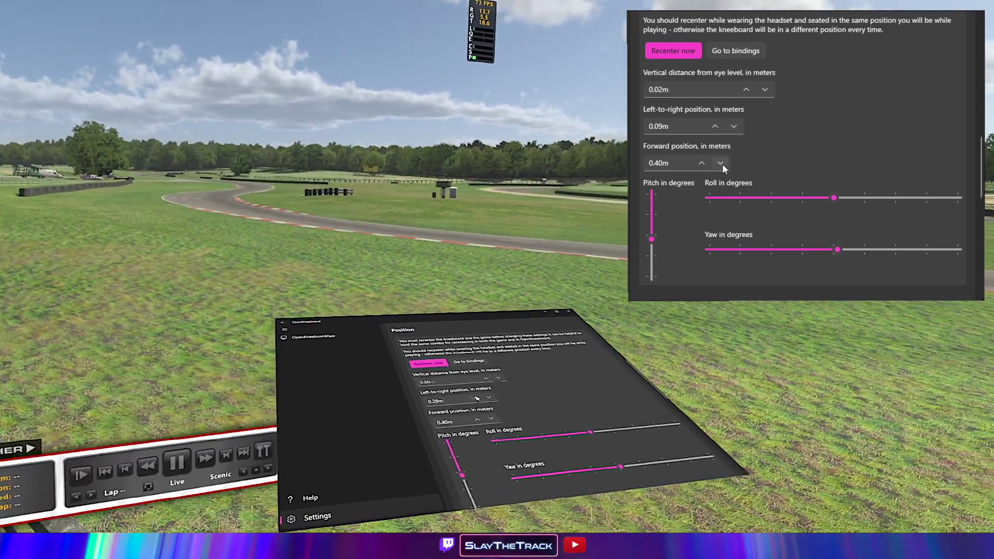
left_click(721, 163)
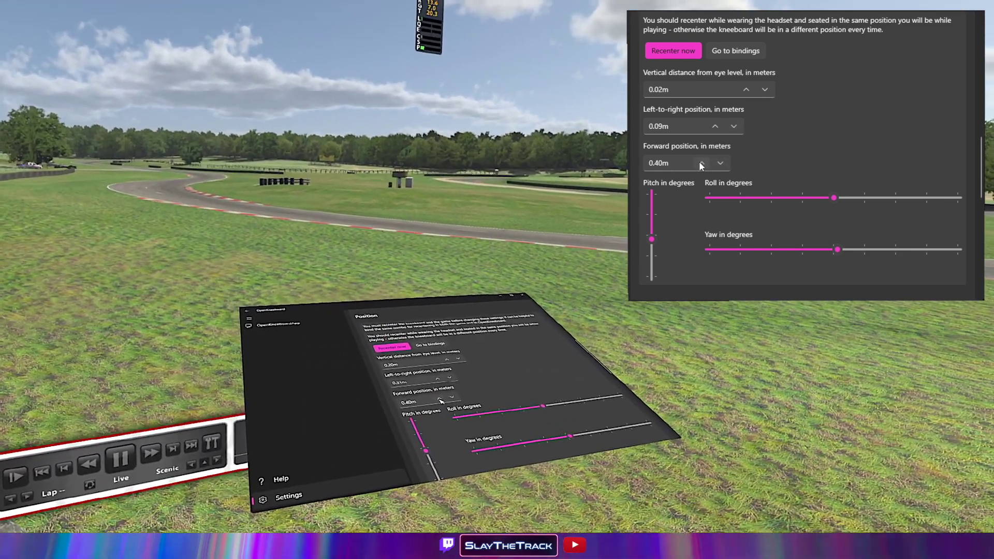
left_click(702, 163)
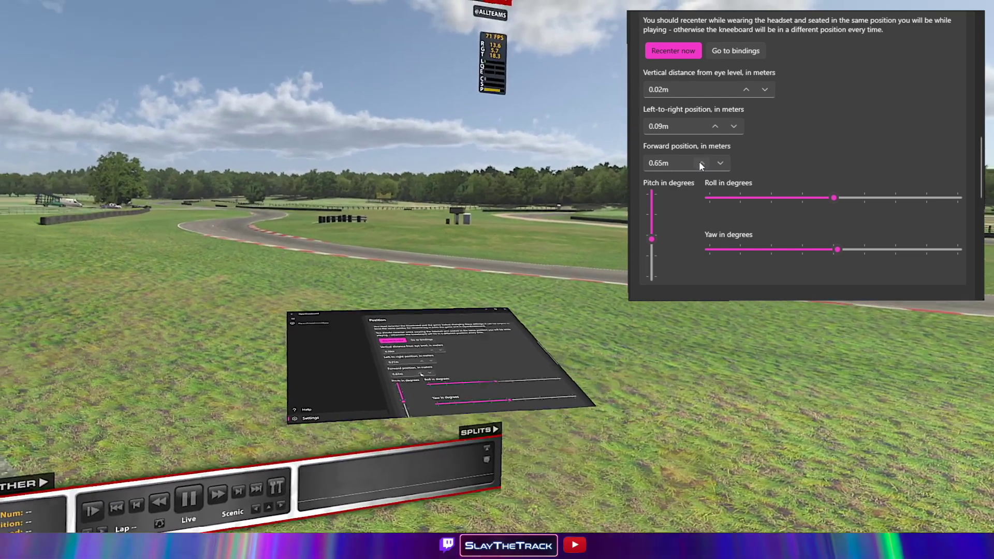
left_click(702, 163)
Step: Tilt the kneeboard slightly by nudging the Pitch and Yaw sliders
scroll(779, 155, "down", 3)
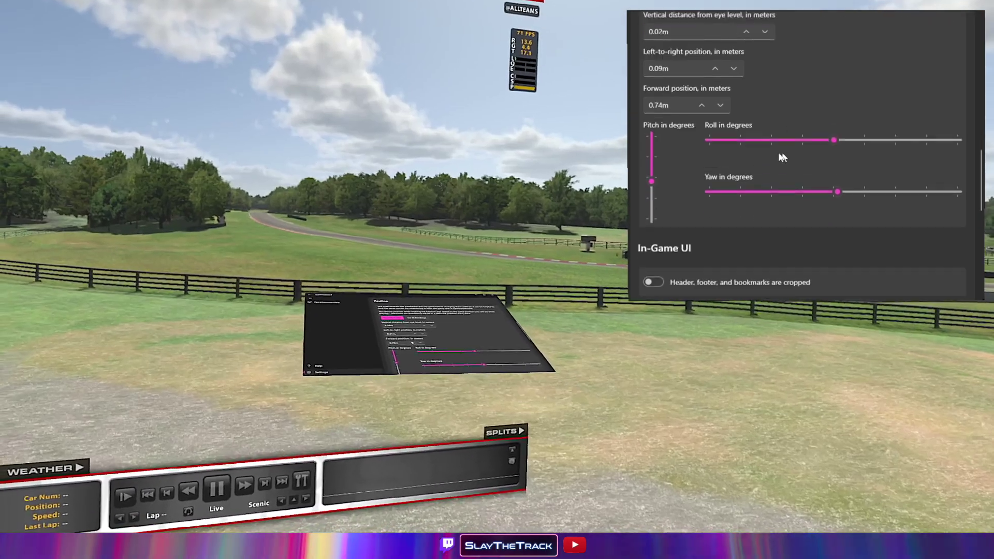
left_click_drag(651, 165, 652, 172)
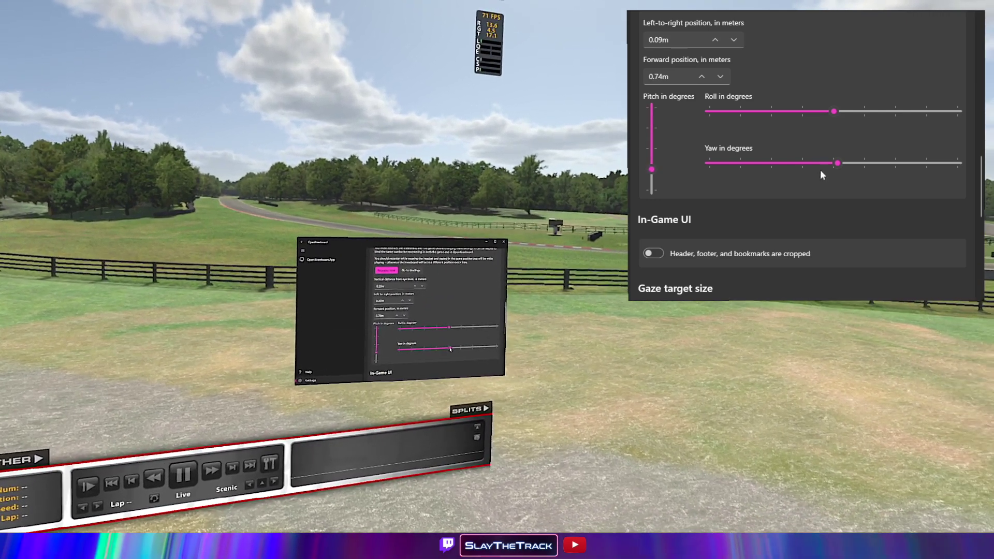
left_click_drag(836, 163, 832, 161)
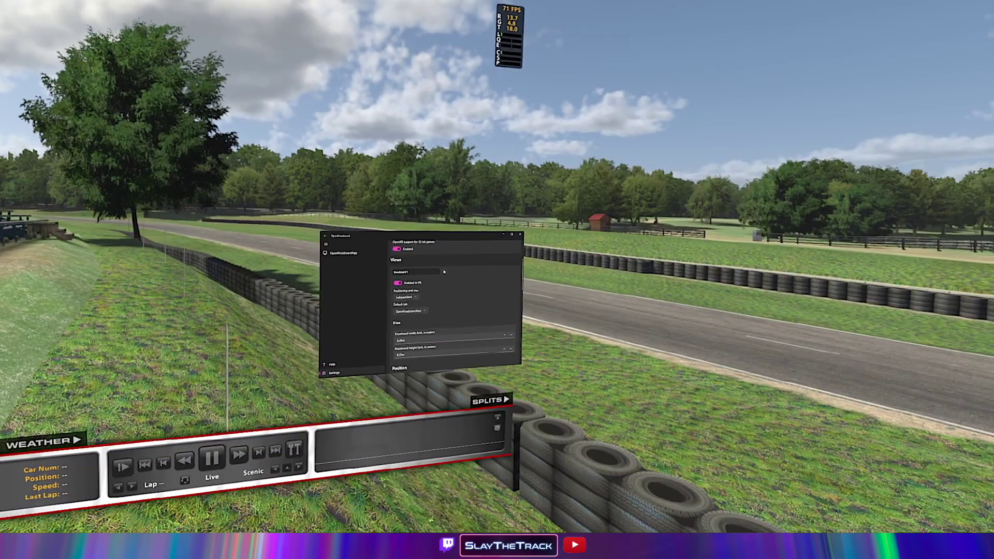
Step: Add an Independent second view and run the multiple views in Overlay mode
left_click(444, 271)
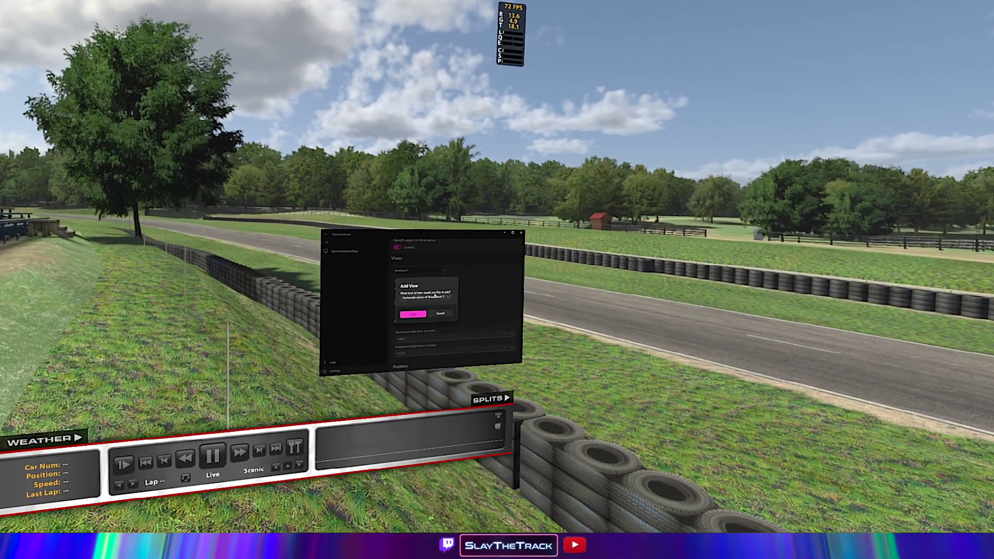
left_click(412, 296)
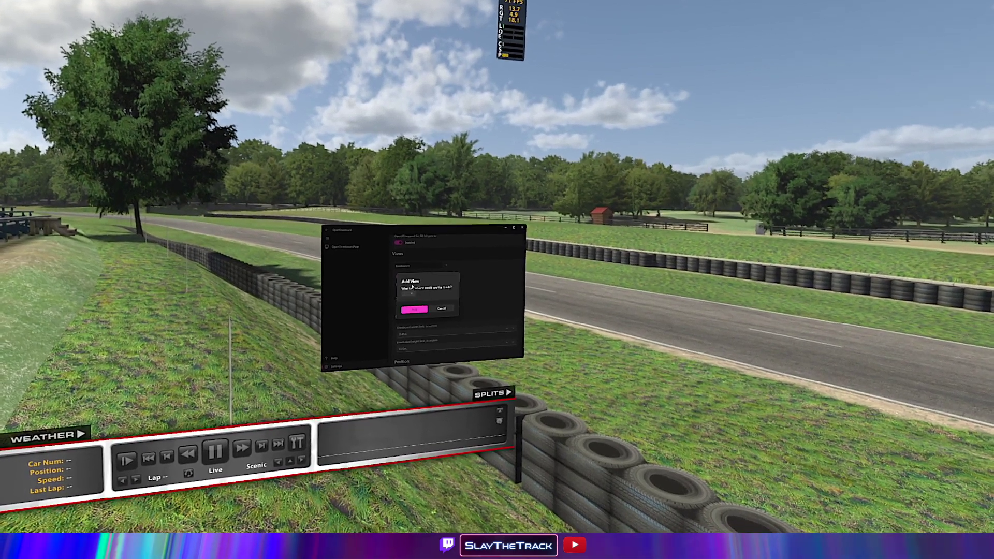
left_click(415, 303)
left_click(414, 309)
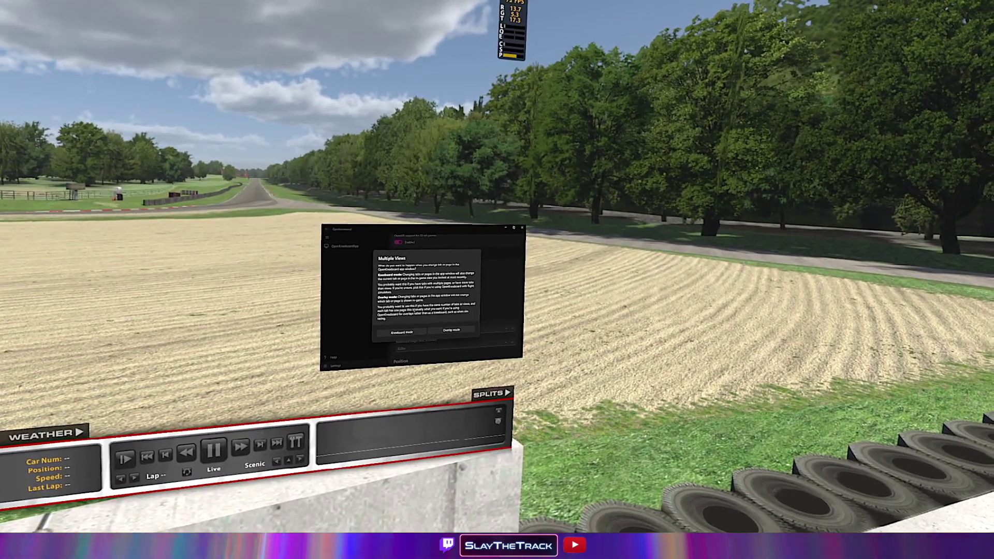
left_click(465, 329)
scroll(438, 307, "down", 1)
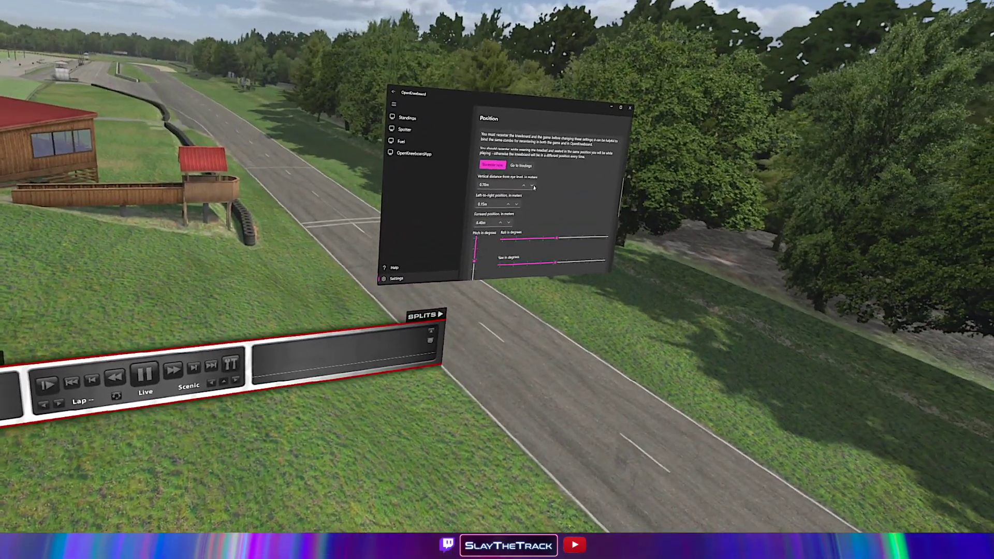
Step: Set the new view's Position vertical distance to 0.29 m
scroll(563, 191, "down", 1)
left_click(529, 203)
left_click(651, 155)
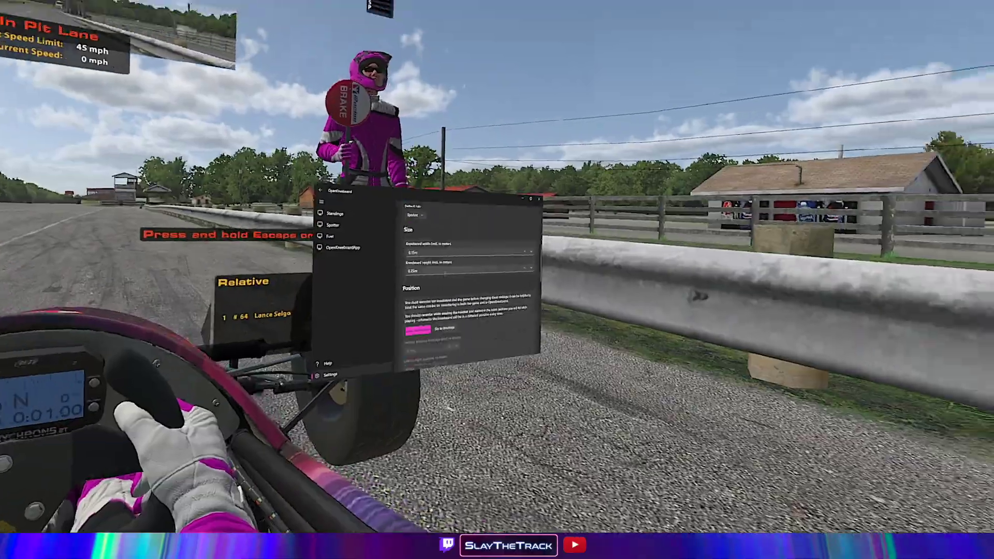
Step: Turn off the In-Game UI so the view's header, footer and bookmarks are hidden
scroll(448, 275, "down", 3)
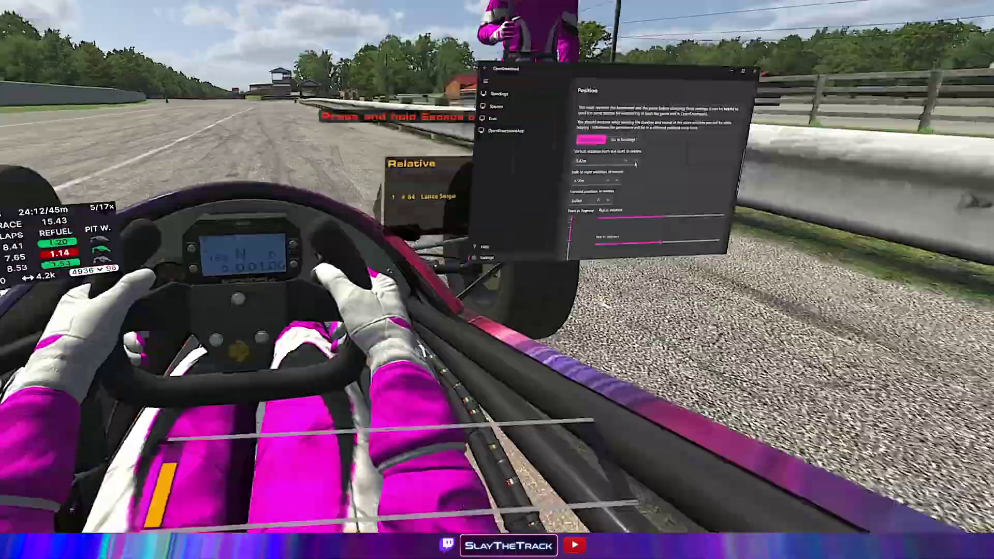
scroll(578, 199, "down", 3)
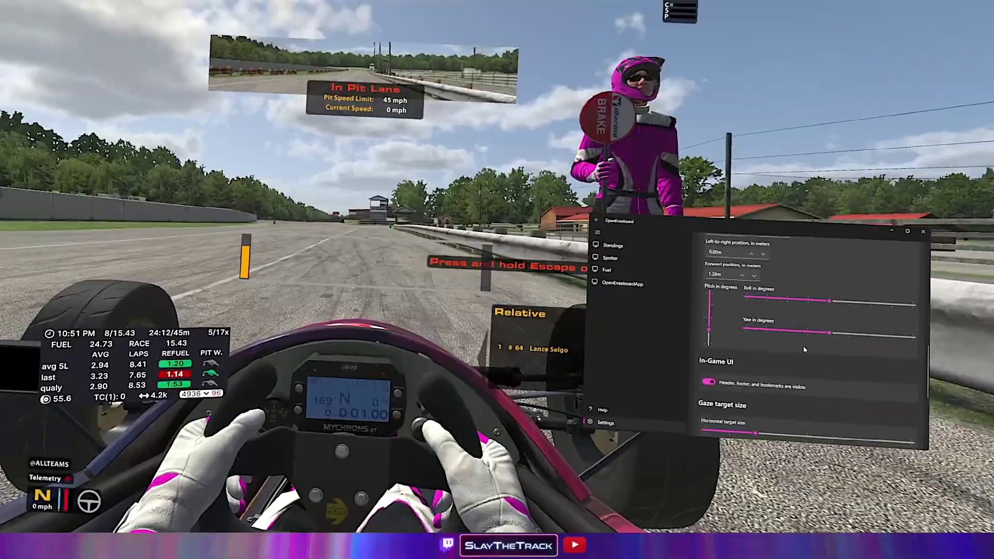
left_click(471, 340)
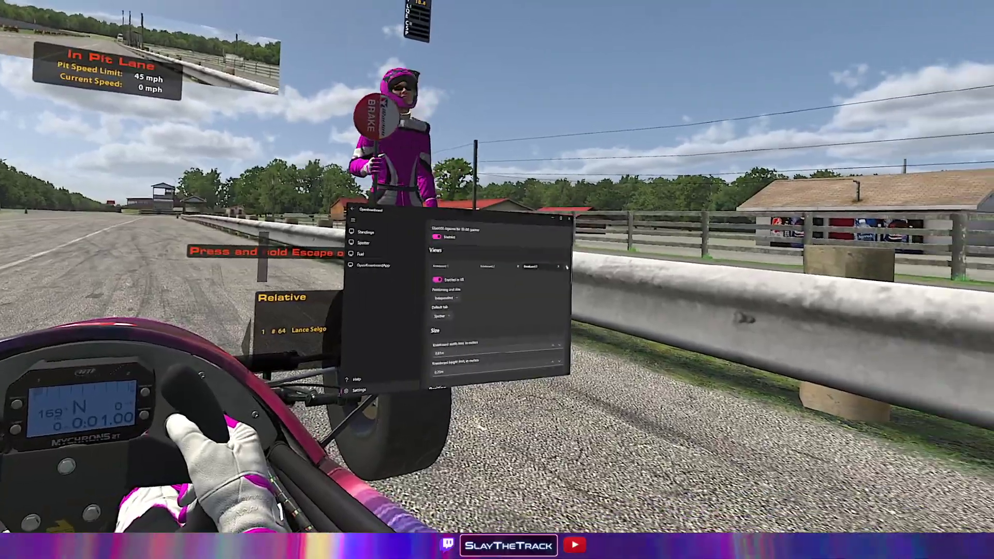
scroll(487, 310, "down", 3)
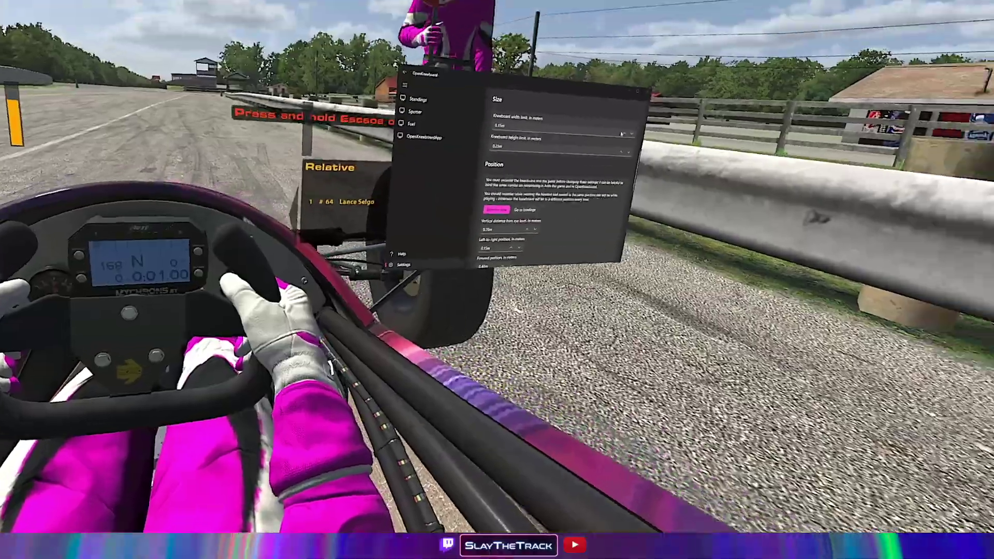
scroll(516, 188, "down", 2)
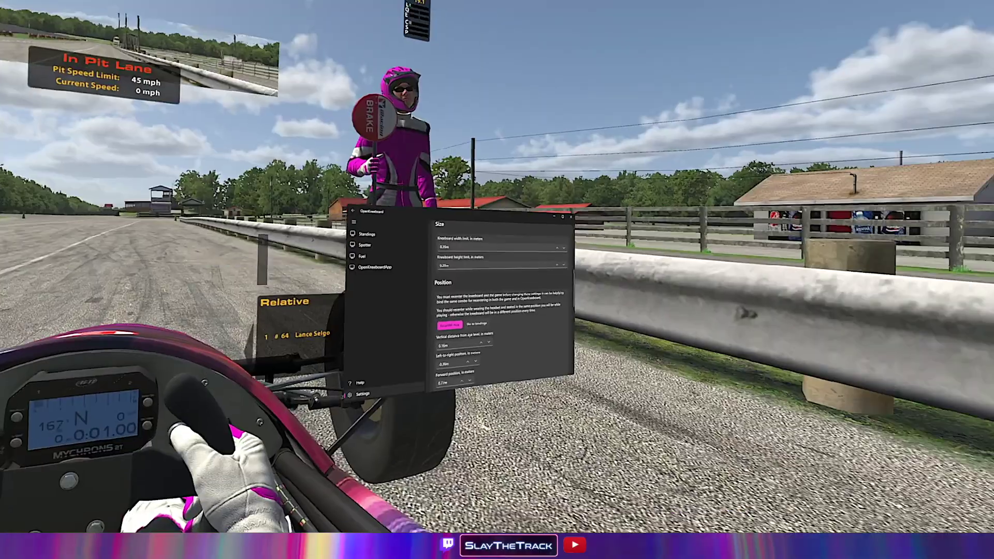
Step: Switch off Enabled in VR for the Kneeboard 1 view
scroll(471, 290, "up", 3)
scroll(466, 279, "up", 3)
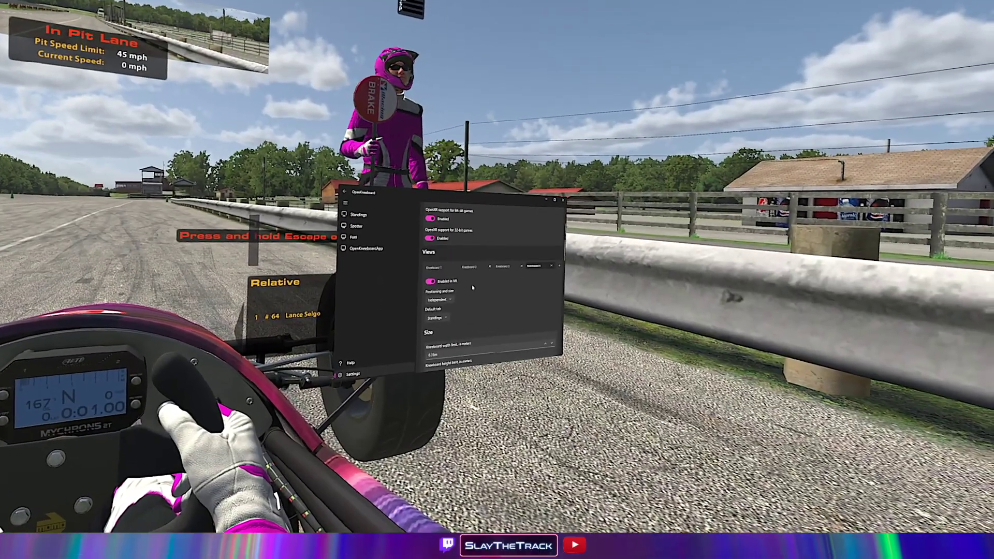
left_click(446, 267)
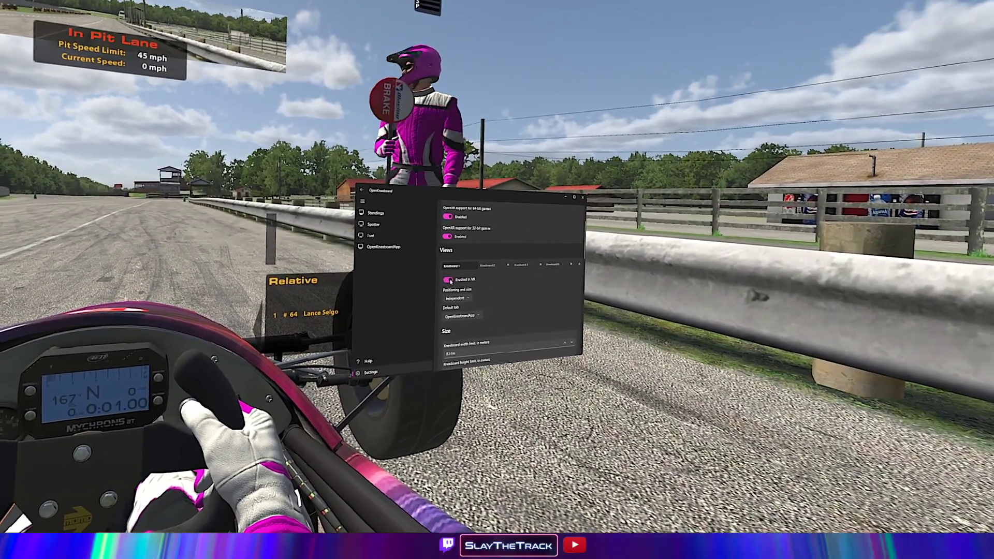
left_click(445, 281)
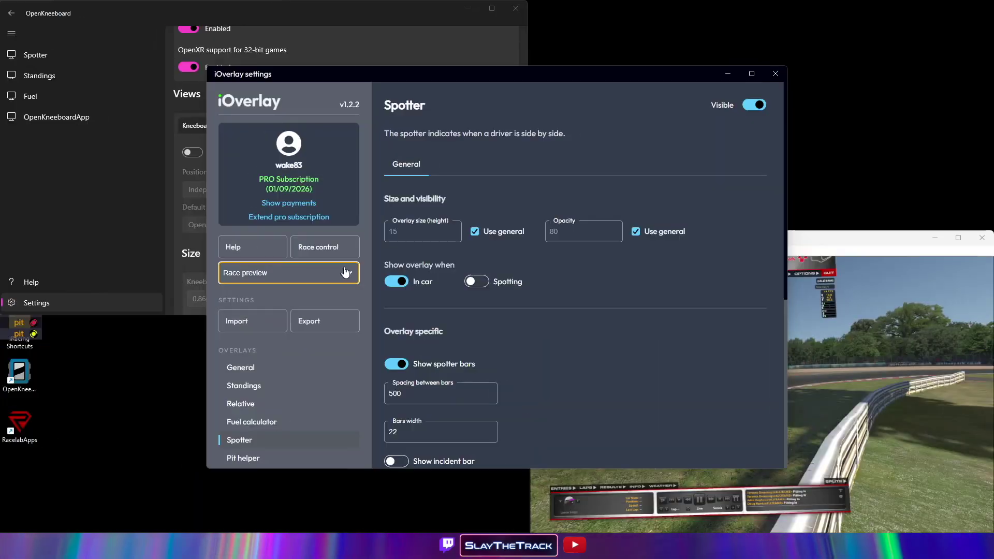
Step: Set iOverlay's Race preview to No preview (live) and minimise its settings window
left_click(345, 273)
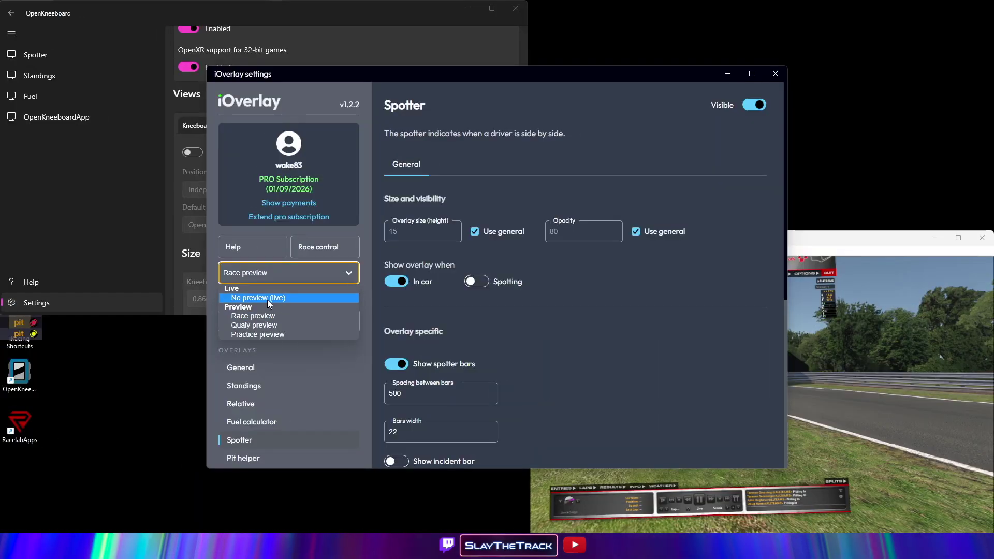
left_click(267, 299)
left_click(725, 73)
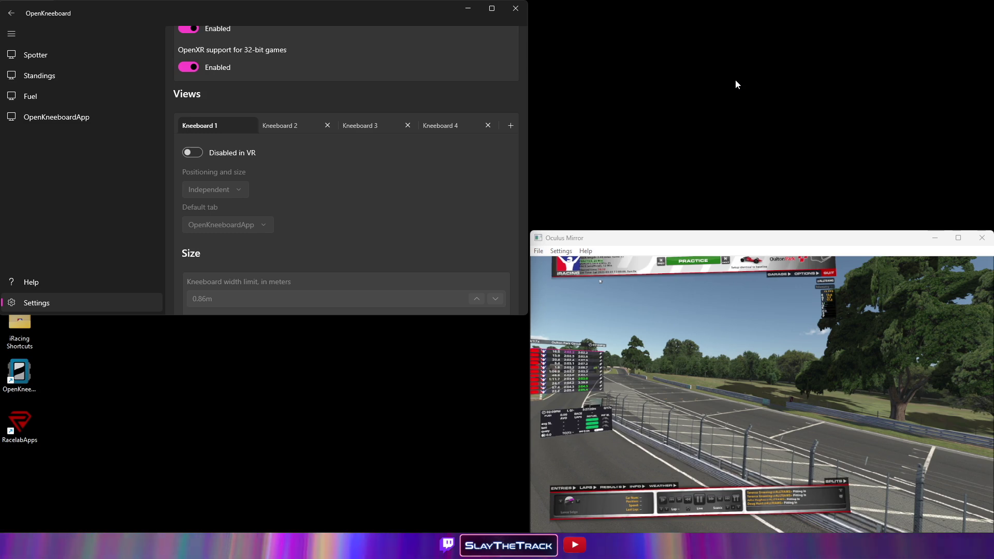
Step: Confirm Enabled in VR for Kneeboards 2, 3 and 4, then open RaceLab's Advanced panel overlay
left_click(298, 120)
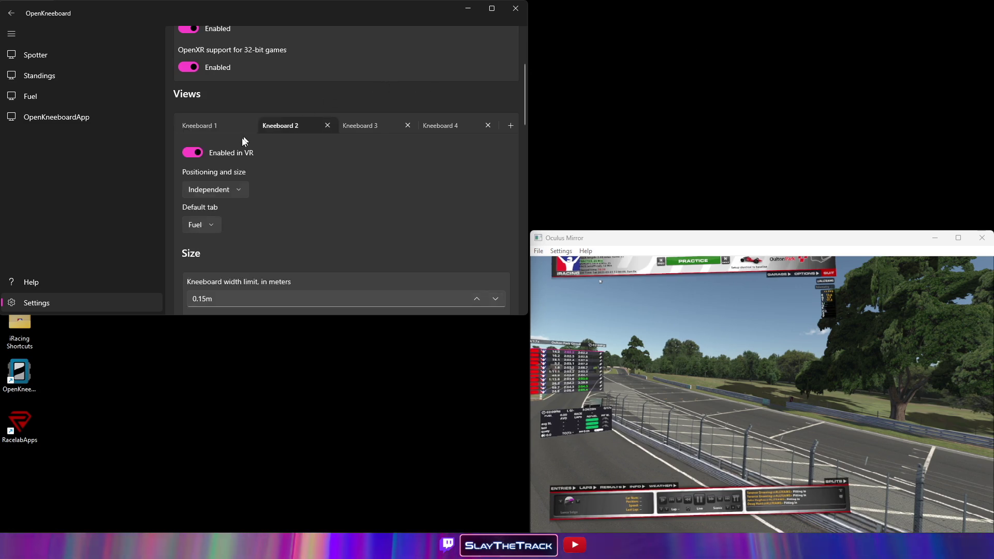
left_click(192, 153)
left_click(192, 153)
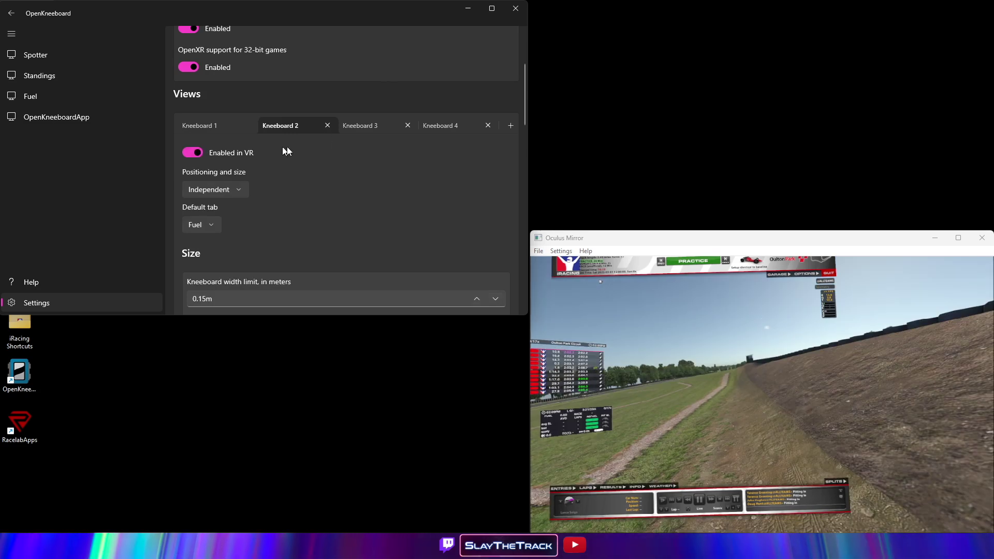
left_click(364, 126)
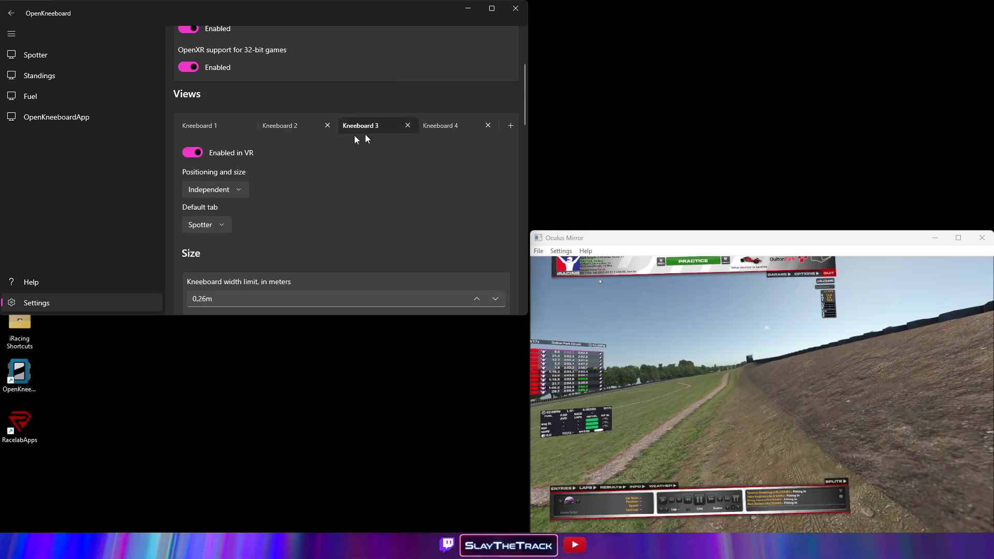
left_click(441, 126)
left_click(197, 155)
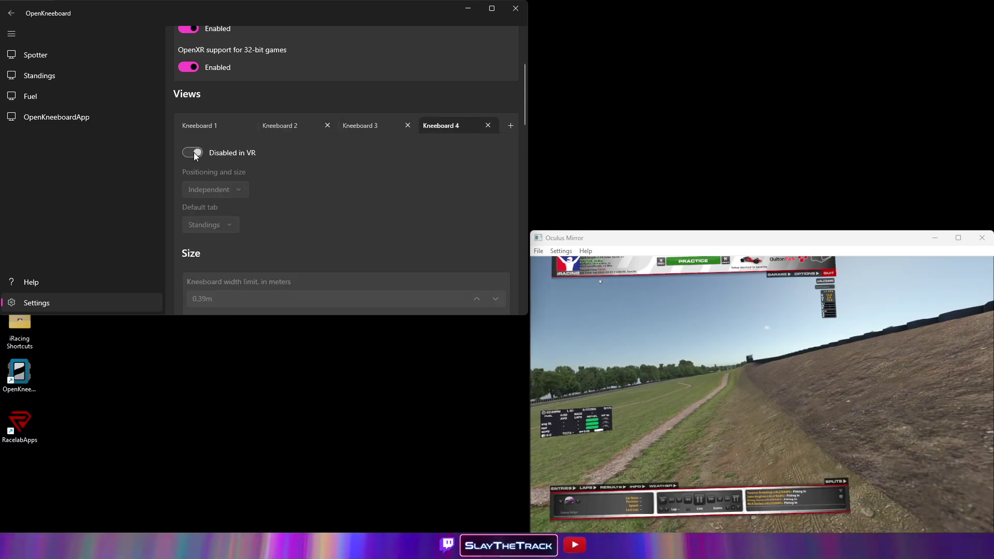
left_click(196, 155)
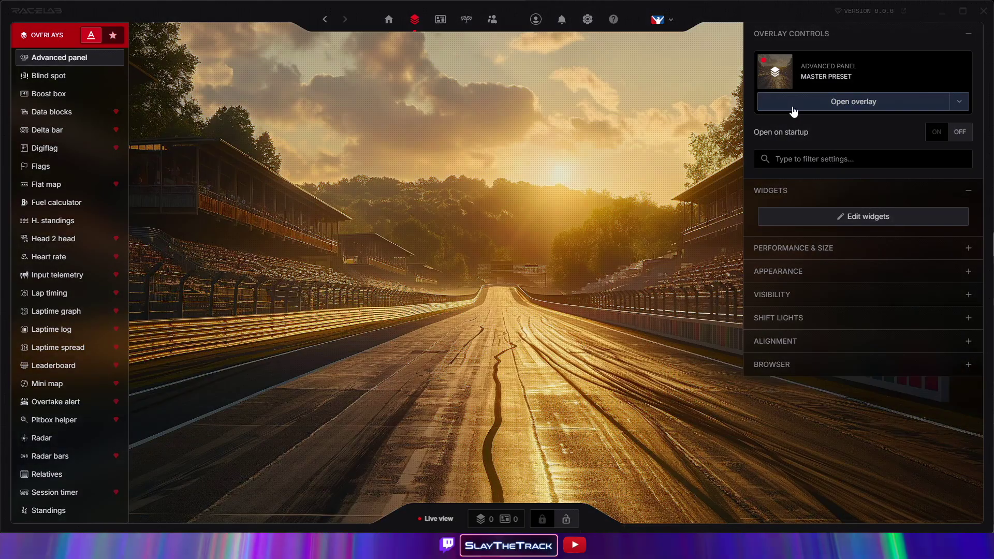
left_click(791, 105)
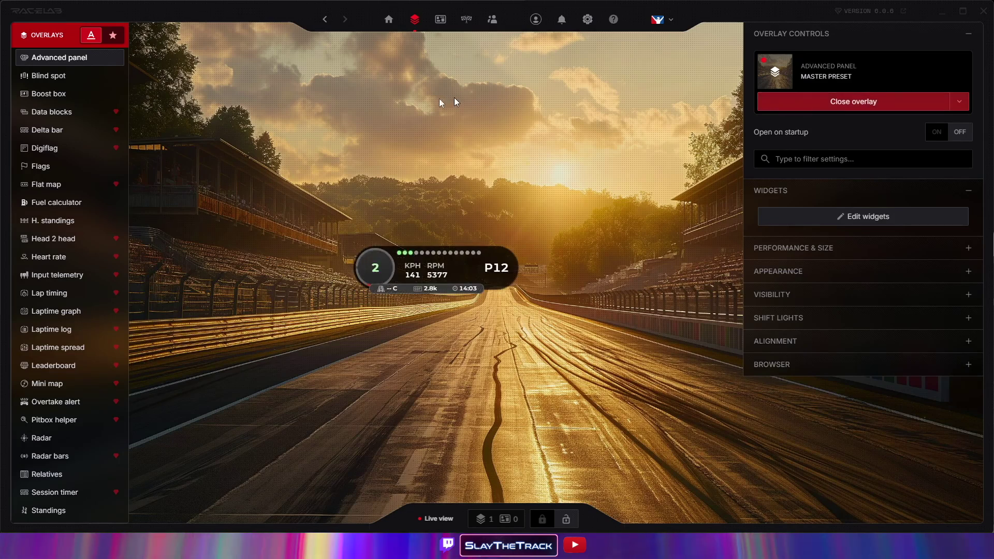
Step: Launch RaceLab's Fuel Calculator and Radar overlays in VR mode
left_click(56, 202)
left_click(853, 102)
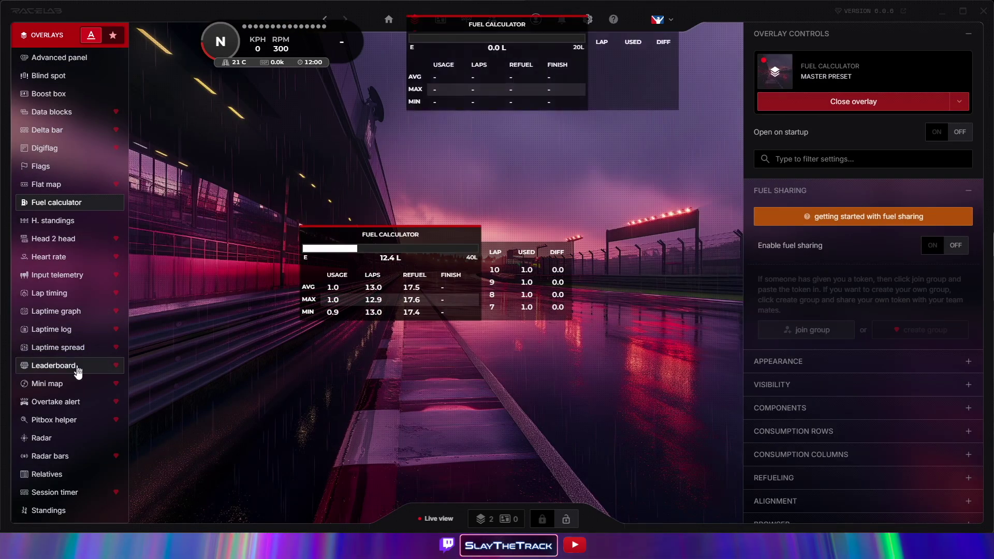
left_click(41, 438)
left_click(822, 106)
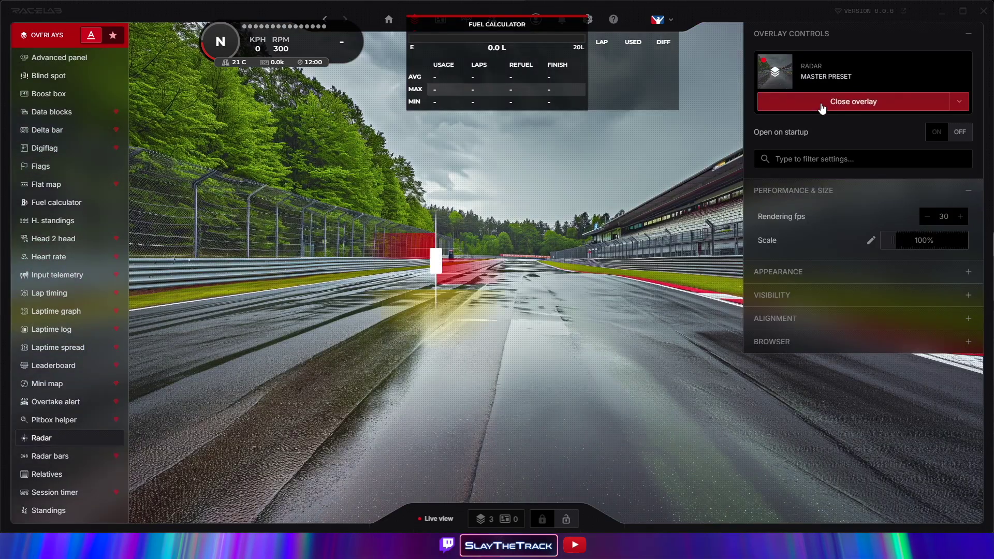
left_click(959, 104)
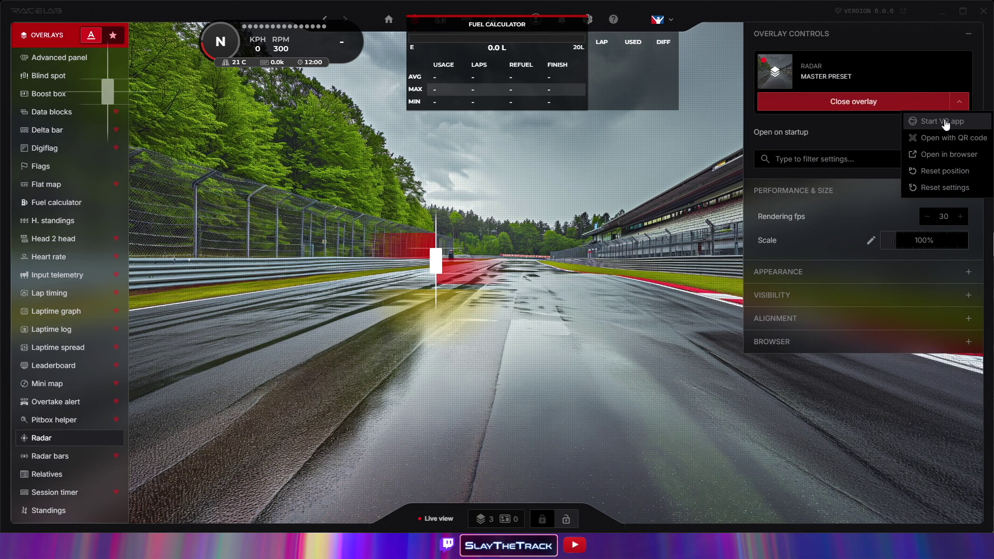
left_click(944, 122)
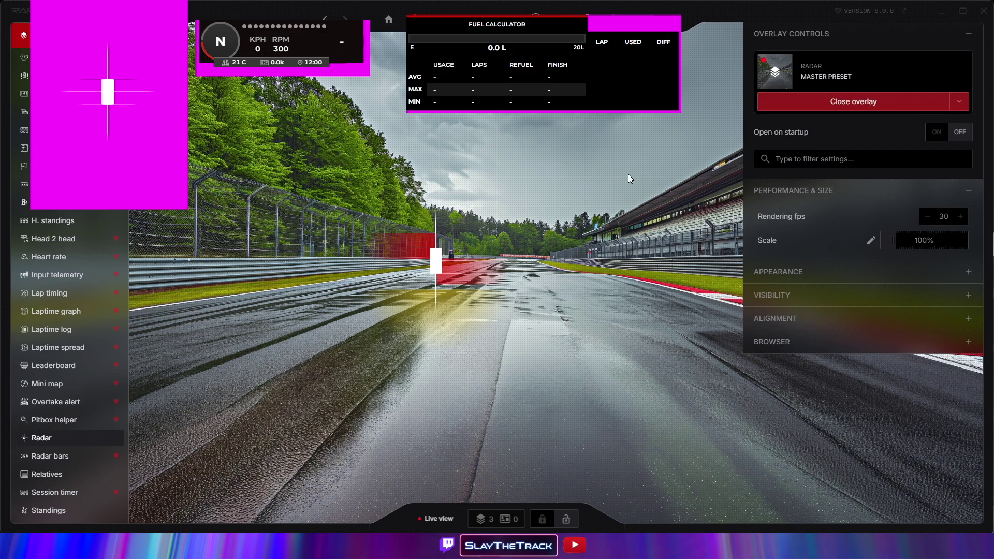
left_click(959, 103)
Step: Add Window Capture tabs for the fuel calculator, Radar and advanced panel windows
left_click(933, 122)
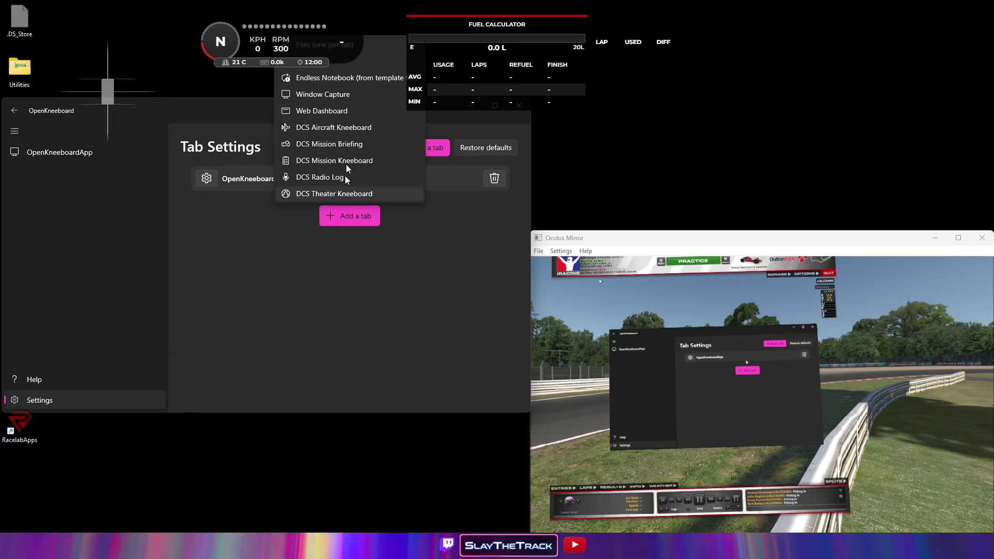
left_click(323, 94)
left_click(277, 228)
left_click(254, 391)
left_click(348, 244)
left_click(321, 122)
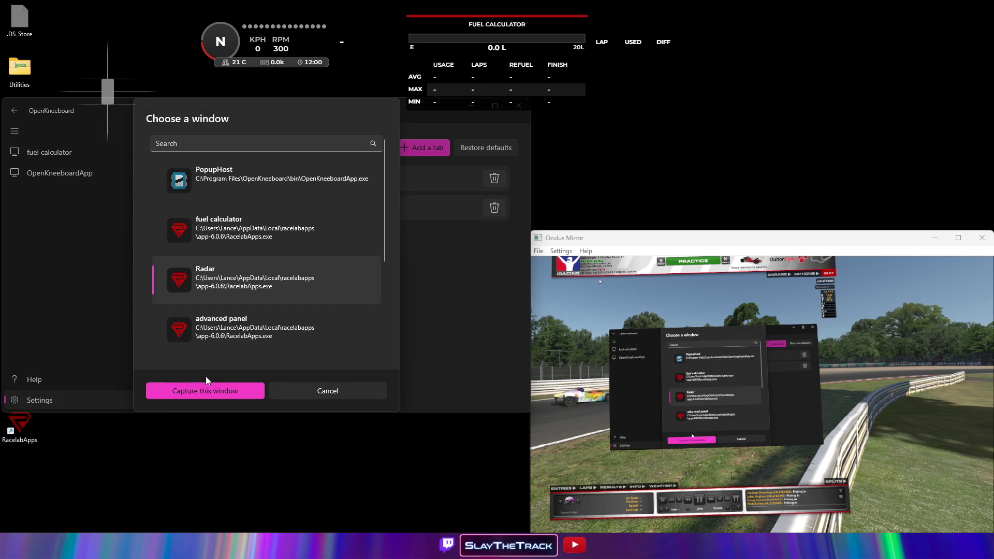
left_click(205, 391)
left_click(350, 275)
left_click(331, 156)
left_click(222, 329)
left_click(203, 389)
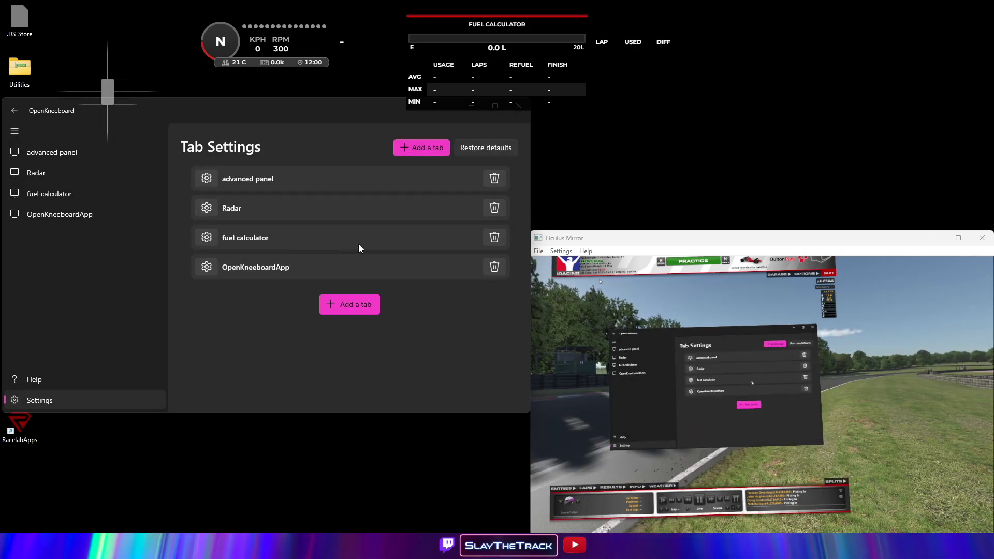
Step: Add a new VR view with advanced panel as its default tab
key("alt+Left")
left_click(241, 181)
scroll(339, 262, "down", 3)
left_click(316, 180)
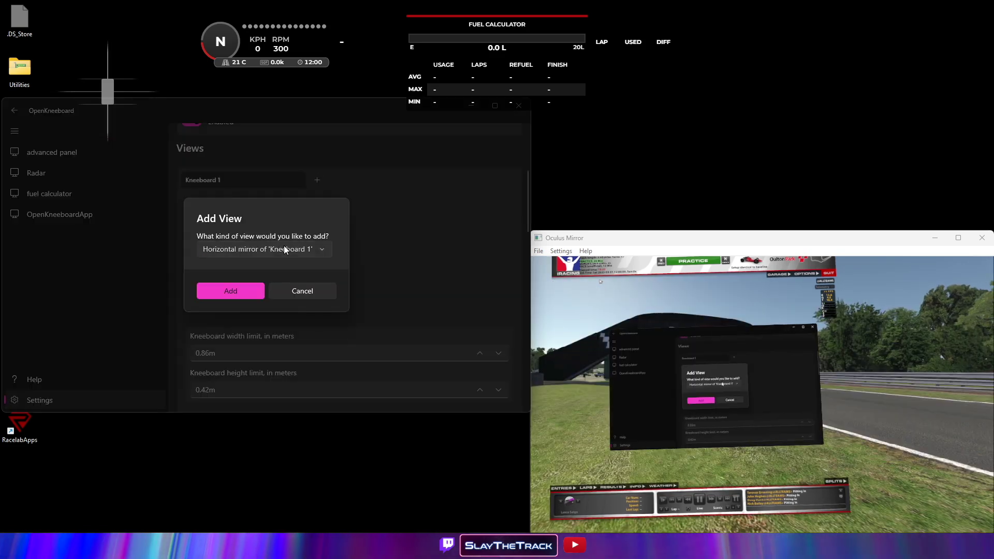
left_click(230, 291)
left_click(230, 279)
left_click(231, 298)
scroll(311, 281, "down", 5)
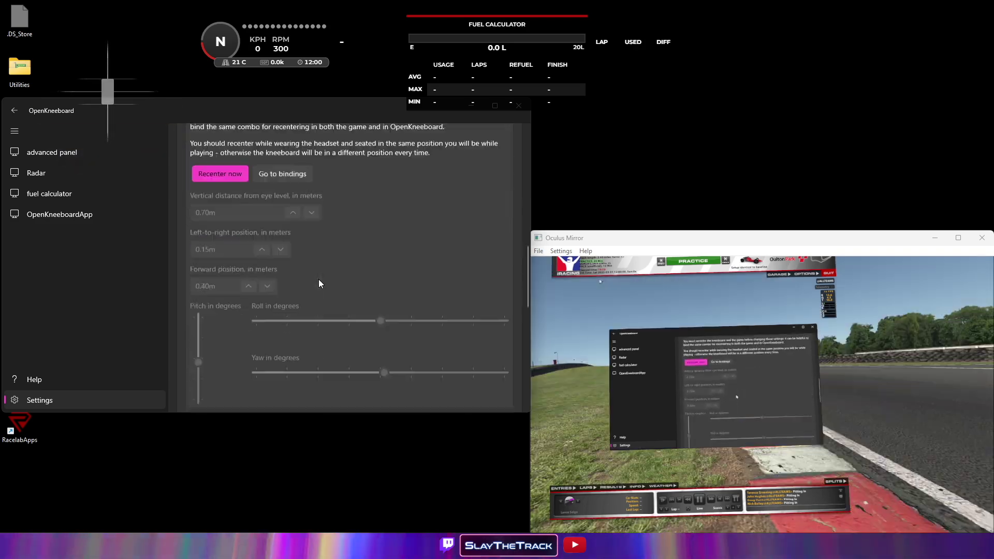
scroll(319, 279, "down", 6)
scroll(256, 277, "up", 7)
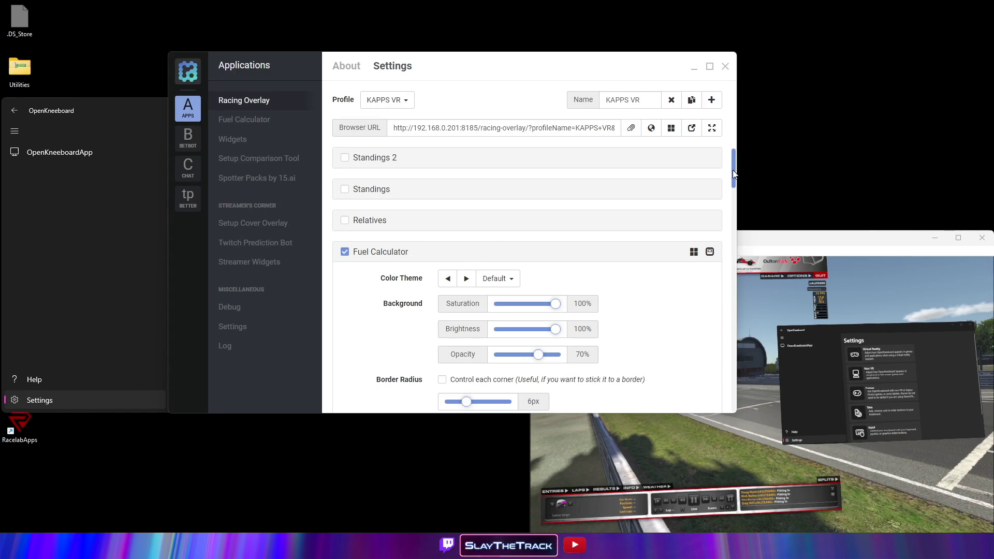
Step: Open the Kapps racing overlay in its own window and exit layout edit mode
left_click_drag(731, 170, 710, 138)
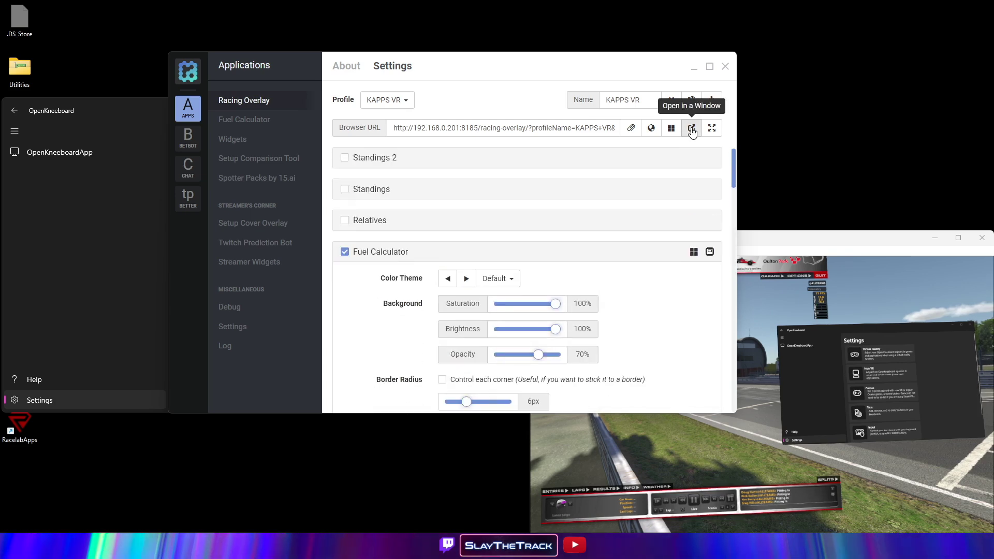
left_click(691, 130)
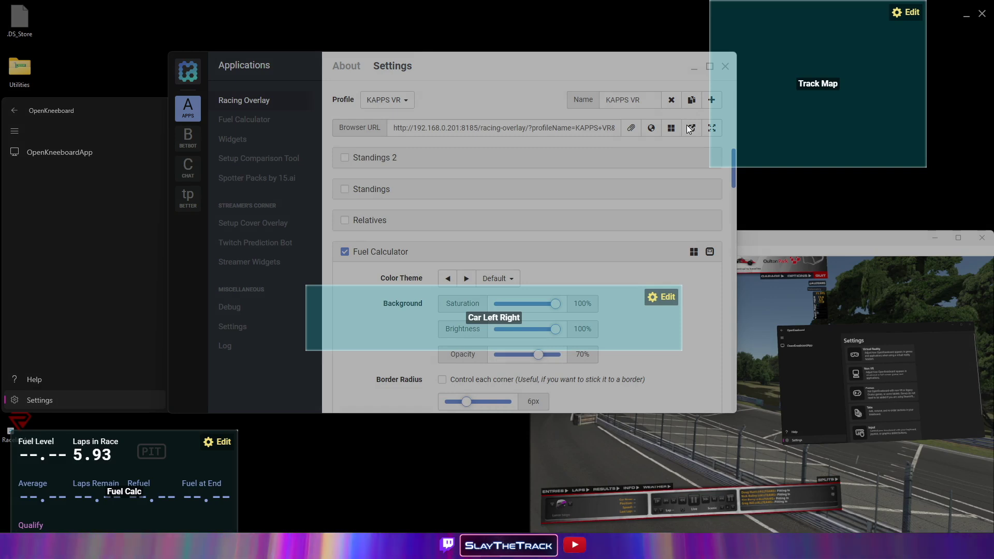
left_click(554, 127)
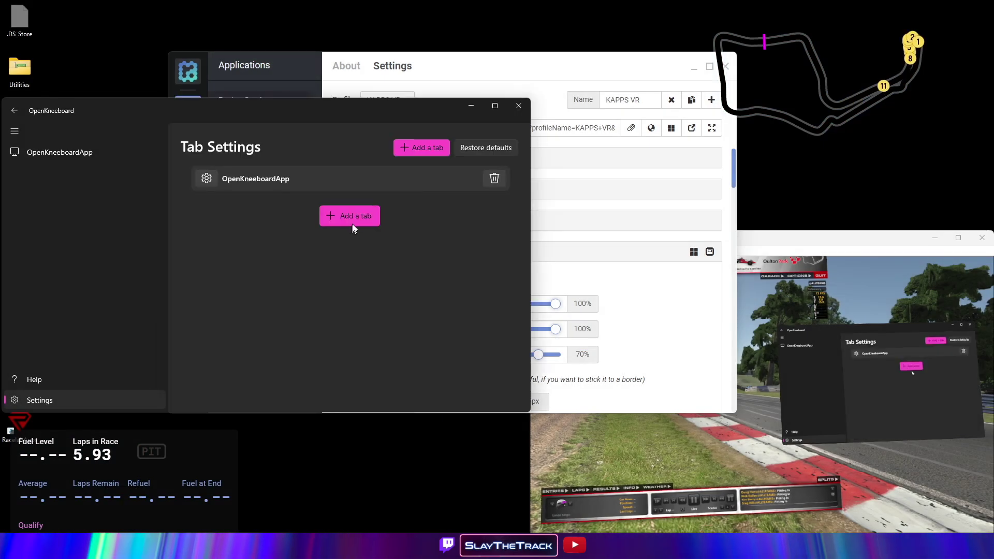
Step: Add a Window Capture tab named Kapps for the Racing Overlay window
left_click(353, 220)
left_click(347, 101)
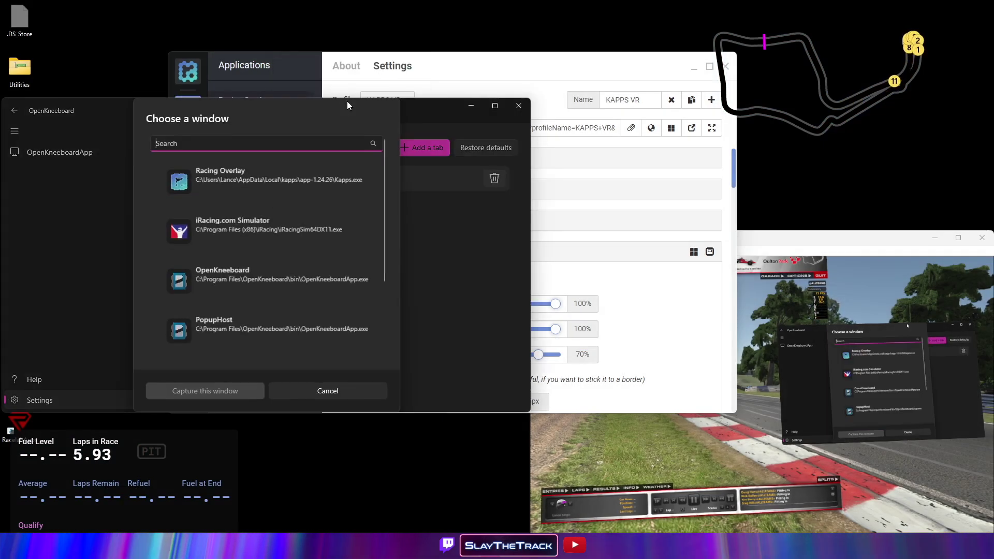
left_click(263, 169)
left_click(212, 392)
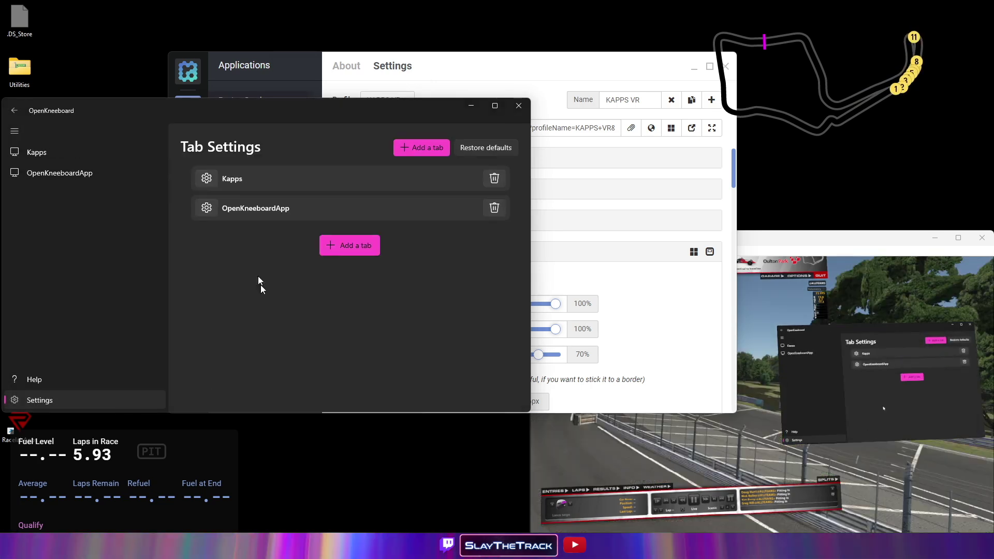
Step: Enable Show Windows mouse cursor in the Kapps tab's capture settings
left_click(206, 178)
scroll(226, 259, "down", 3)
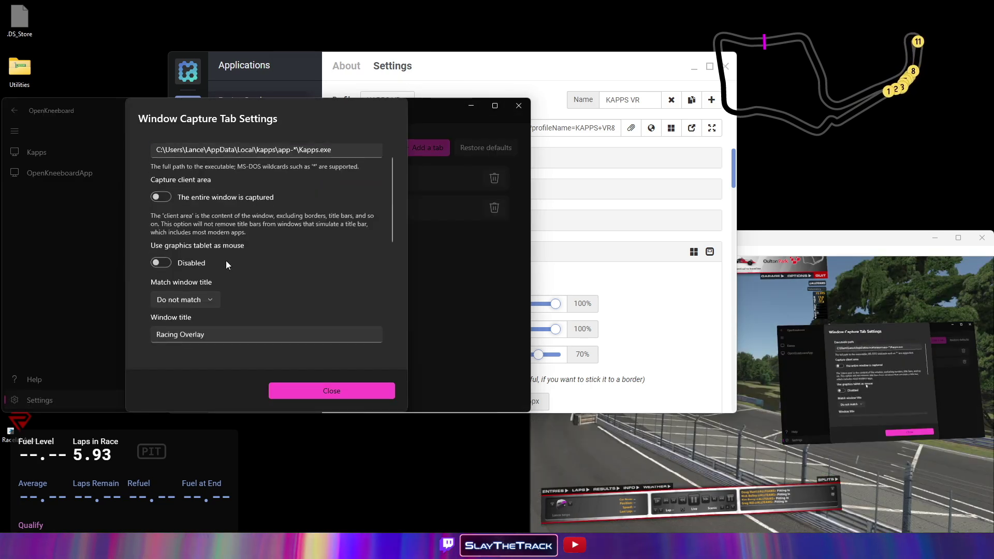
scroll(171, 288, "down", 3)
left_click(161, 285)
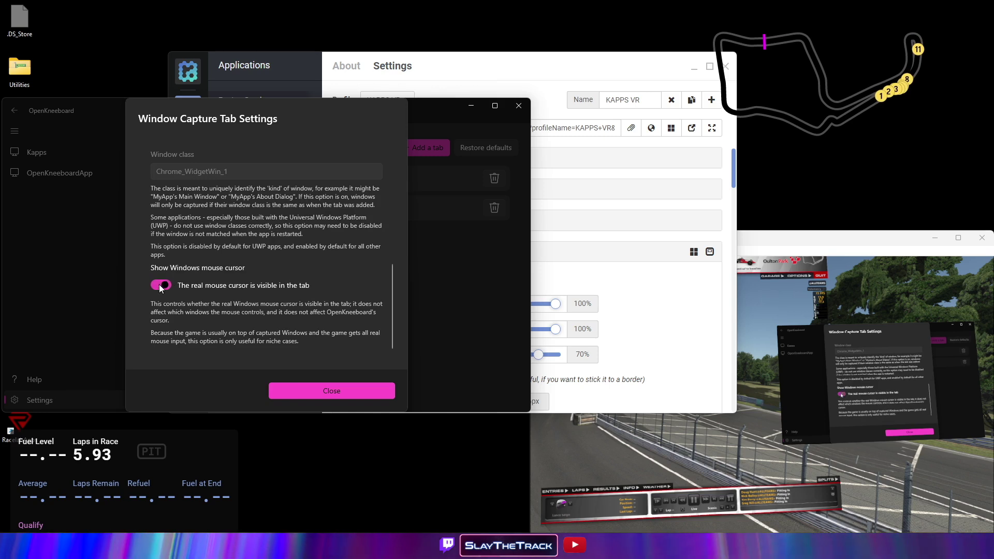
left_click(288, 390)
Step: Add an Independent VR view defaulting to the Kapps tab, with header and footer off
left_click(76, 401)
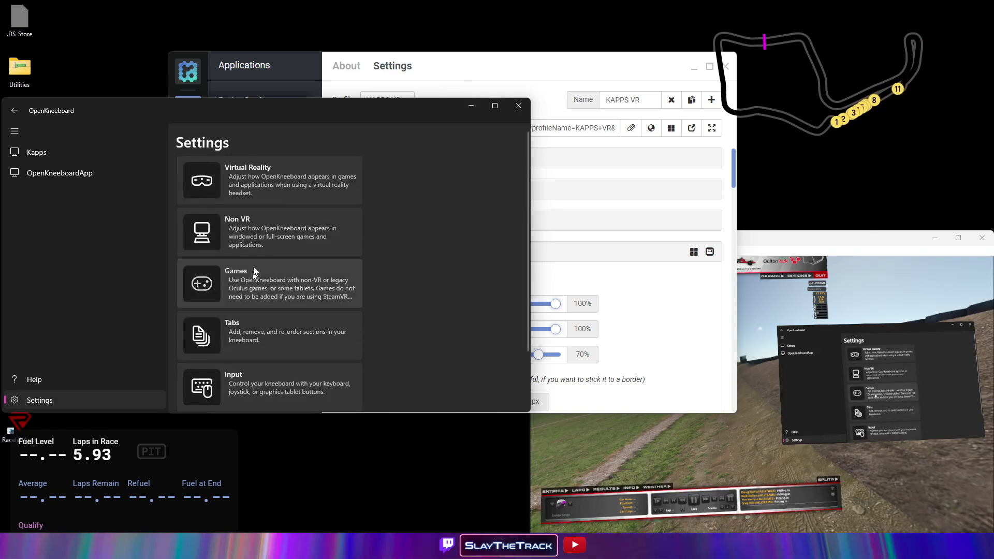
left_click(279, 181)
left_click(315, 353)
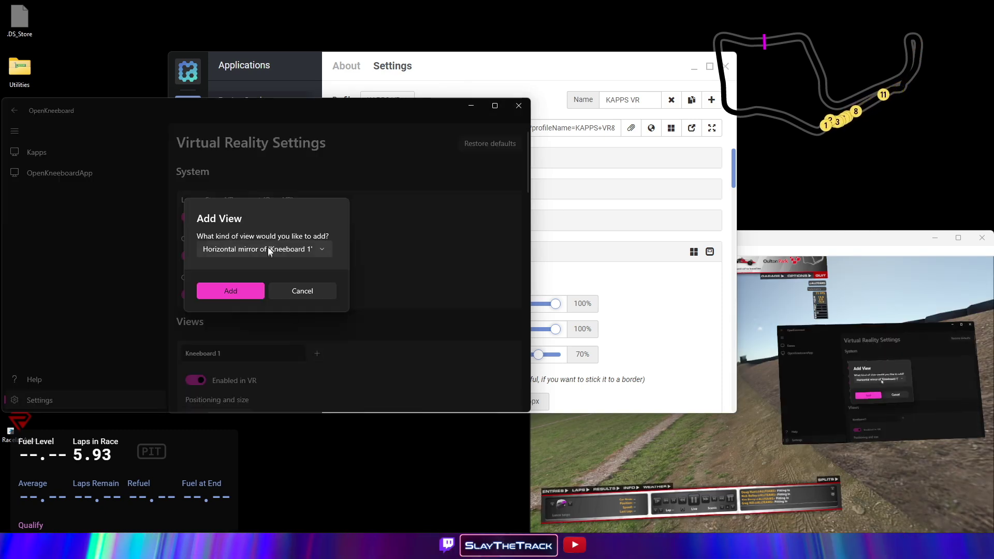
left_click(261, 250)
left_click(257, 247)
left_click(231, 291)
scroll(311, 259, "down", 3)
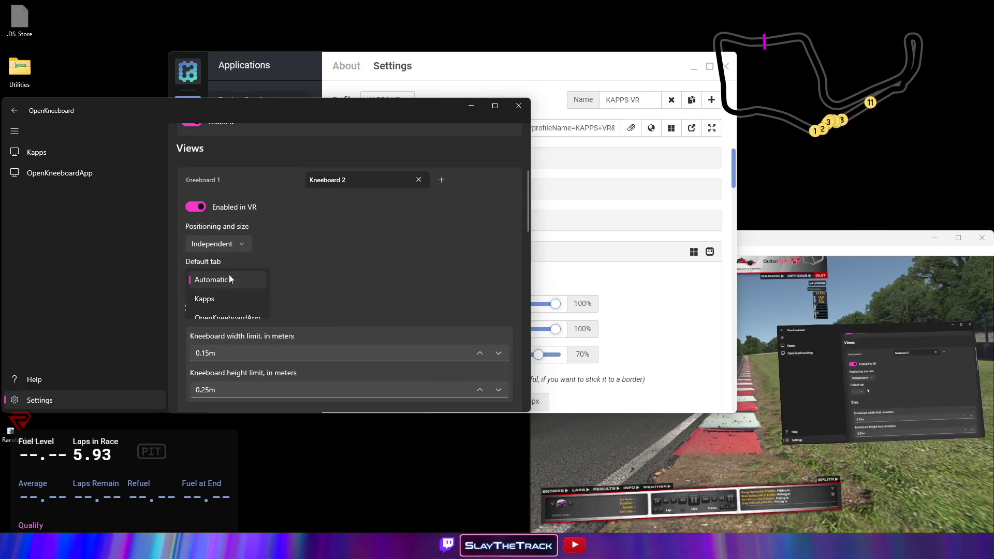
left_click(259, 279)
left_click(262, 301)
scroll(353, 257, "down", 10)
left_click(200, 148)
scroll(201, 151, "up", 1)
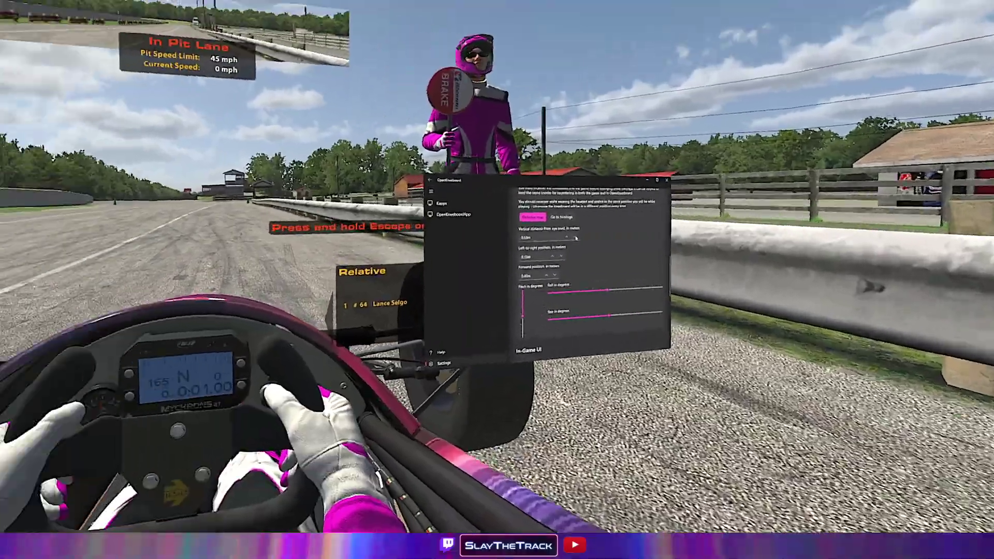
Step: Open the Kapps overlay as an editable window and apply the Track Map position
scroll(681, 304, "down", 3)
scroll(681, 304, "down", 5)
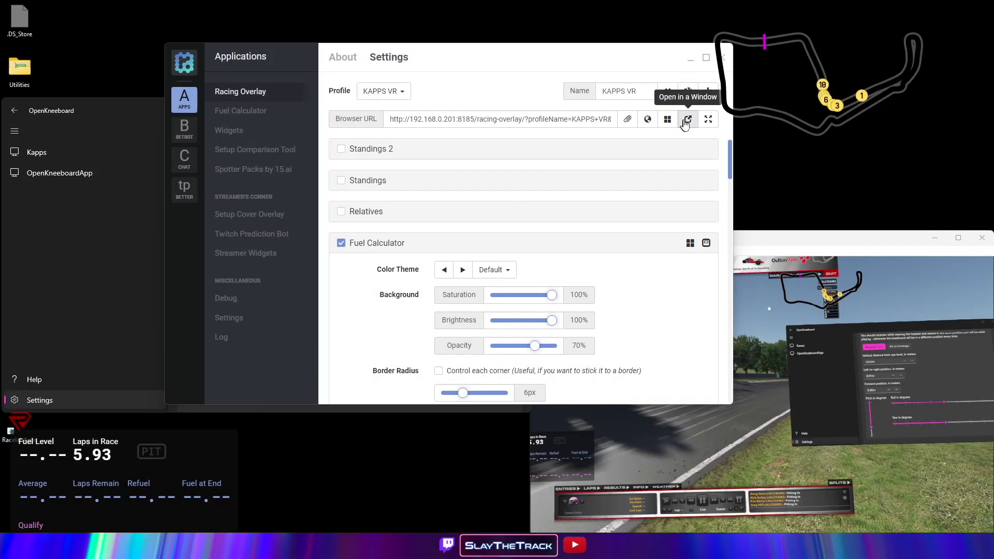
left_click(688, 120)
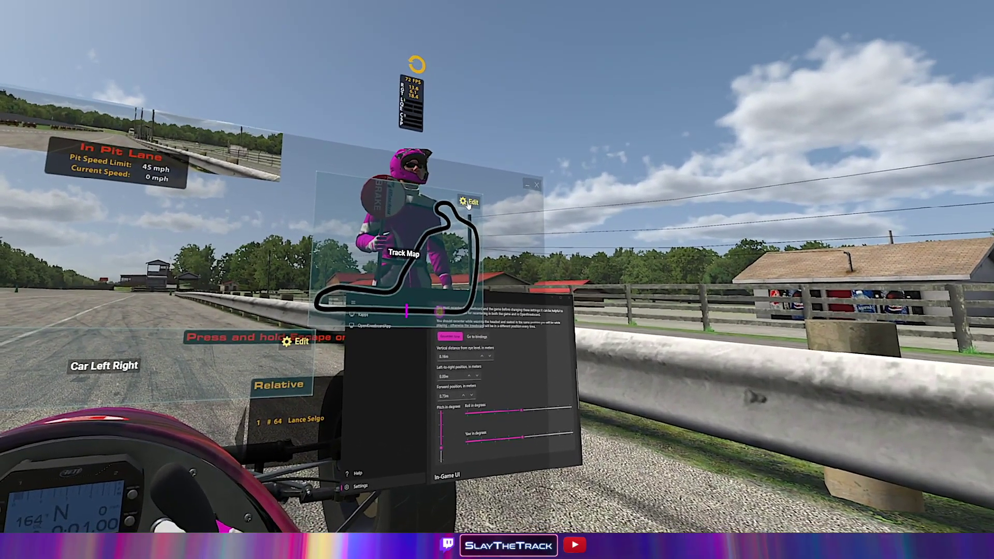
left_click(422, 213)
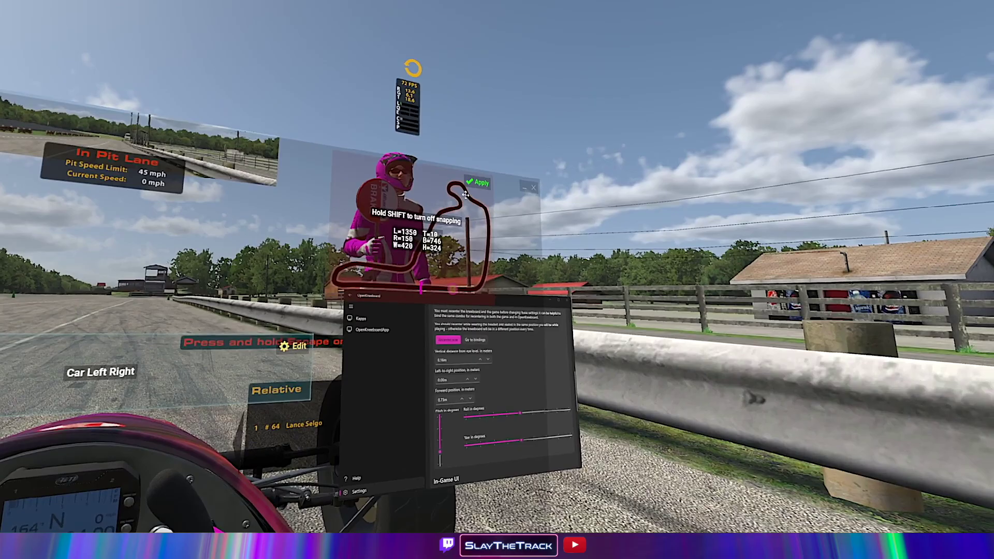
left_click(477, 185)
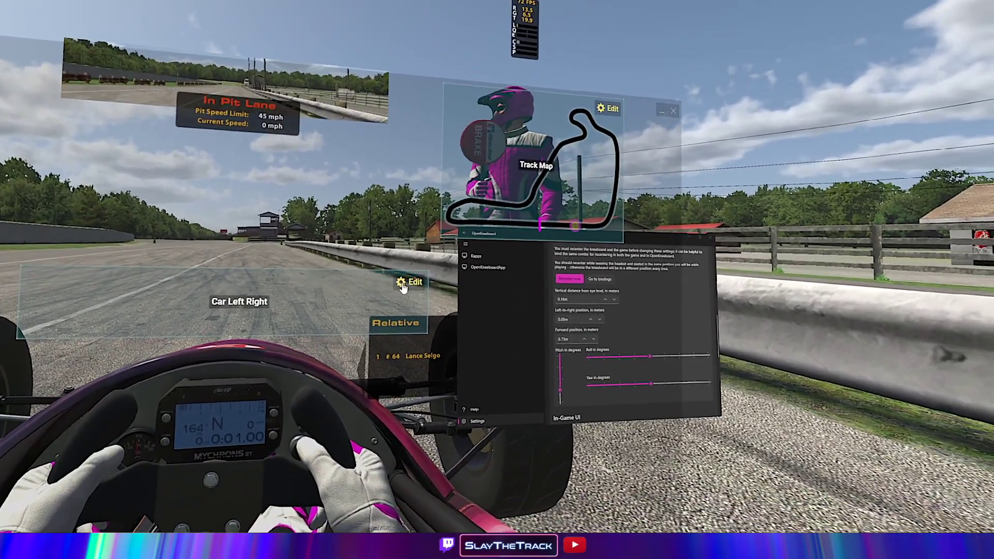
Step: Drag the Escape prompt and Fuel Calc widgets higher and apply each position
left_click(430, 277)
left_click_drag(346, 271, 393, 230)
left_click(487, 237)
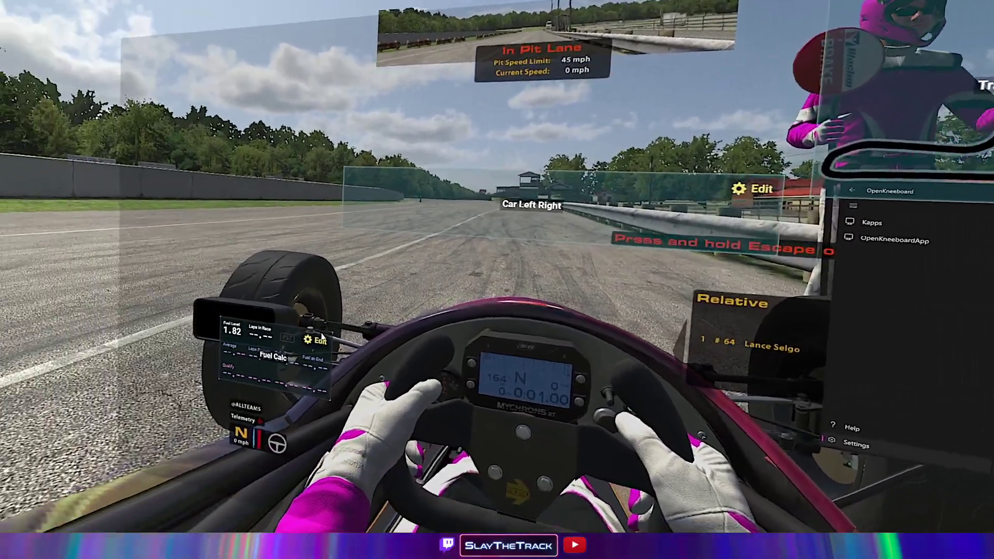
left_click(321, 339)
left_click_drag(306, 331, 379, 279)
left_click(401, 282)
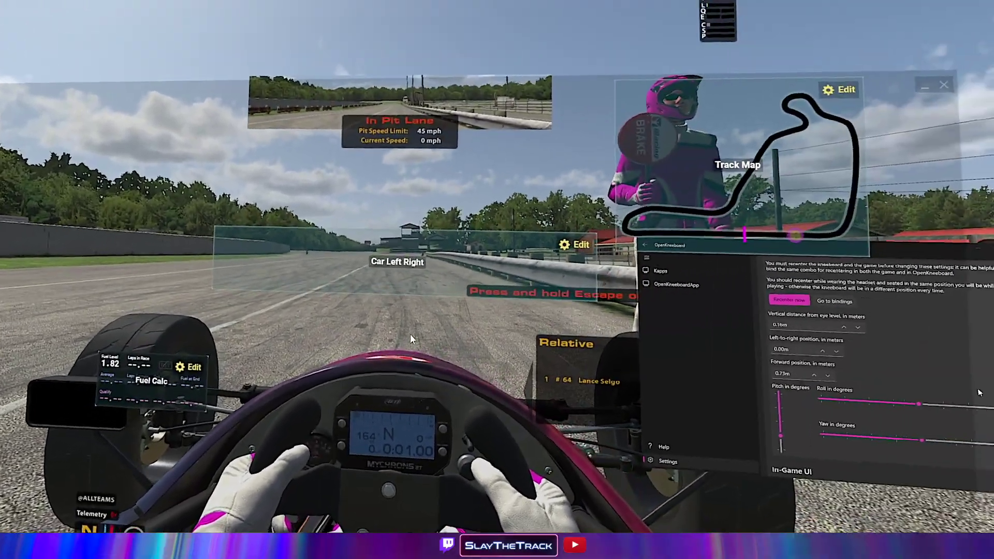
Step: Show OpenKneeboard's Tabs list, then open and close the Kapps tab's capture settings
scroll(347, 366, "down", 10)
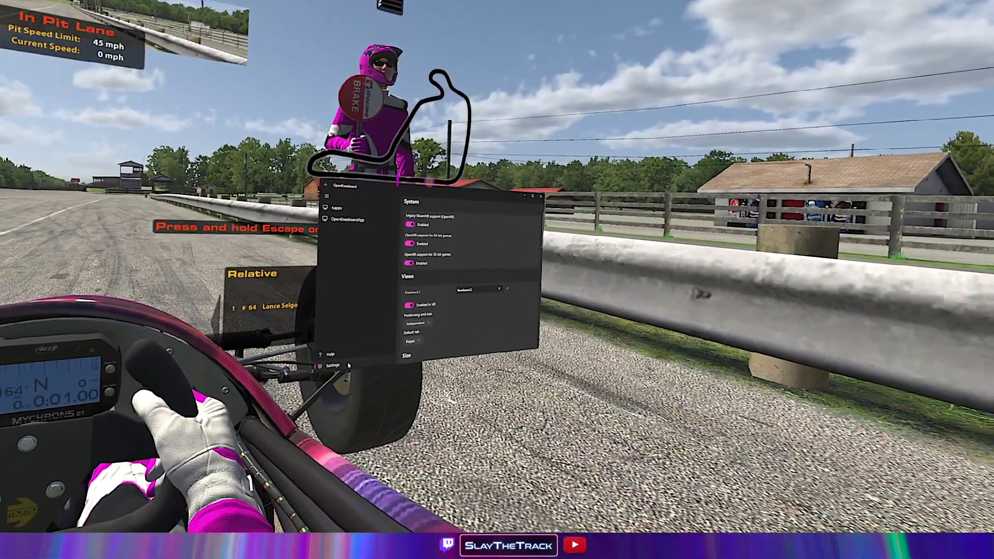
left_click(336, 374)
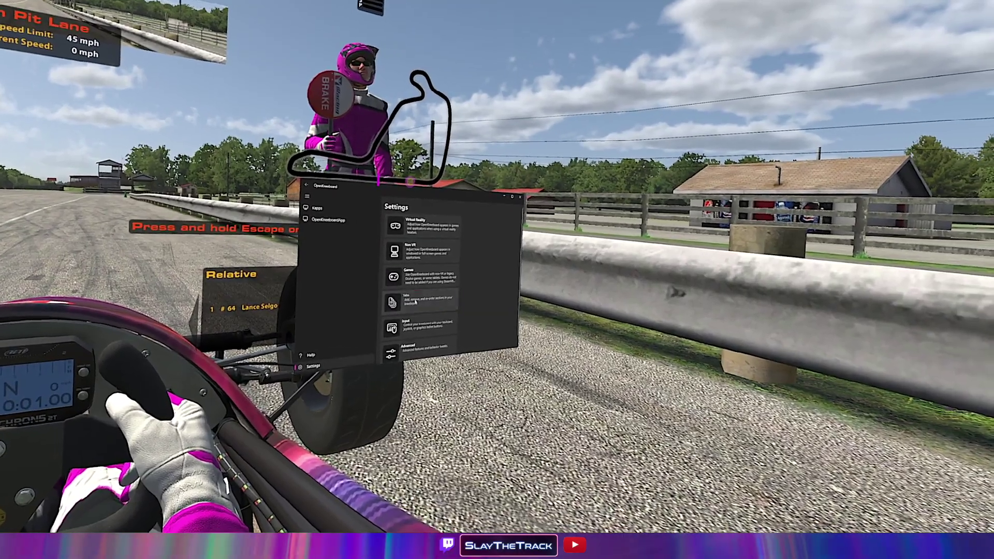
left_click(415, 303)
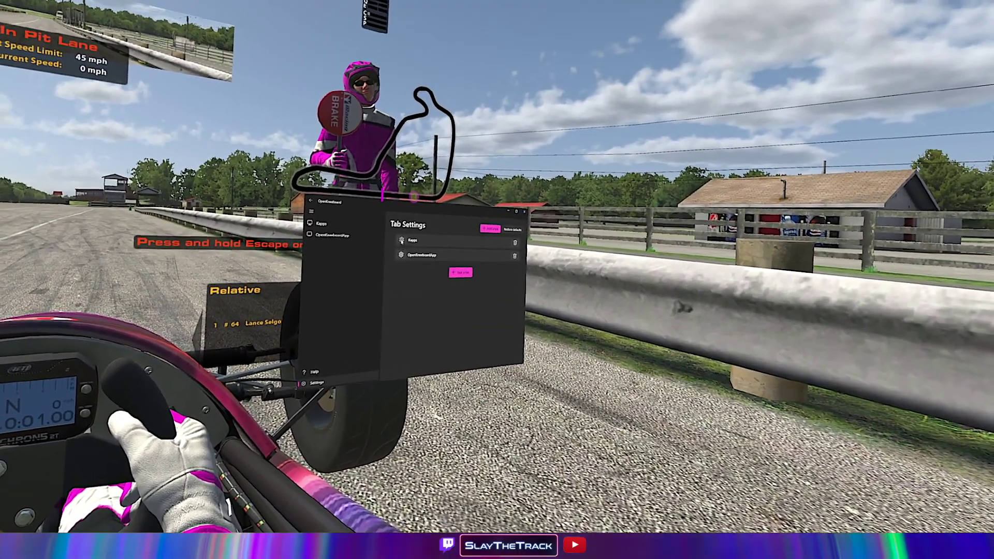
left_click(406, 244)
scroll(403, 268, "down", 5)
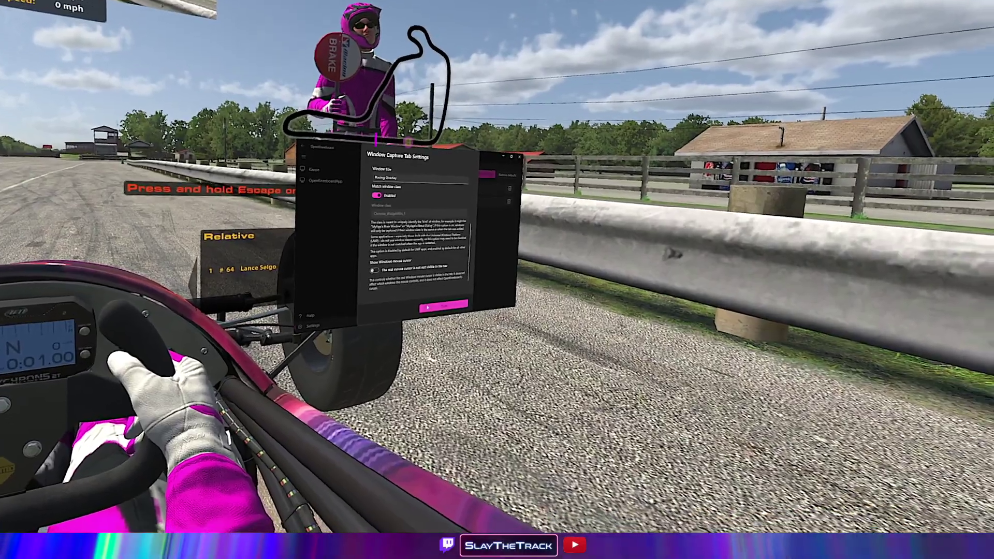
left_click(459, 314)
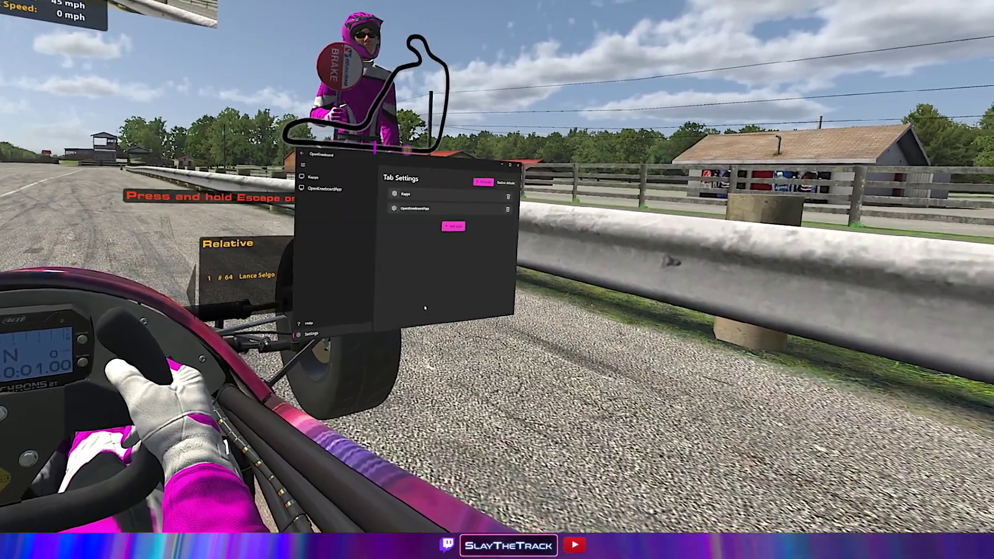